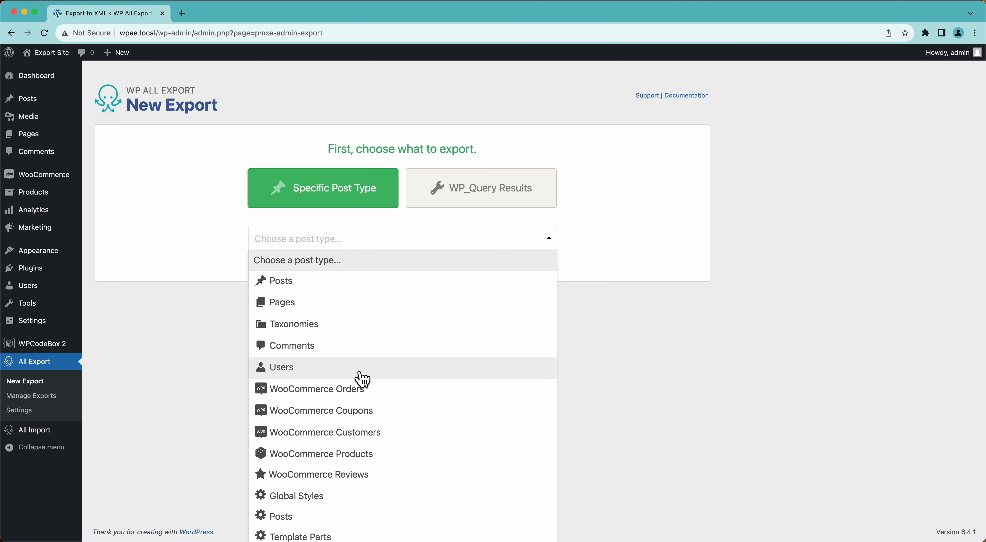
# Choose WooCommerce Orders as the post type to export
pyautogui.click(324, 394)
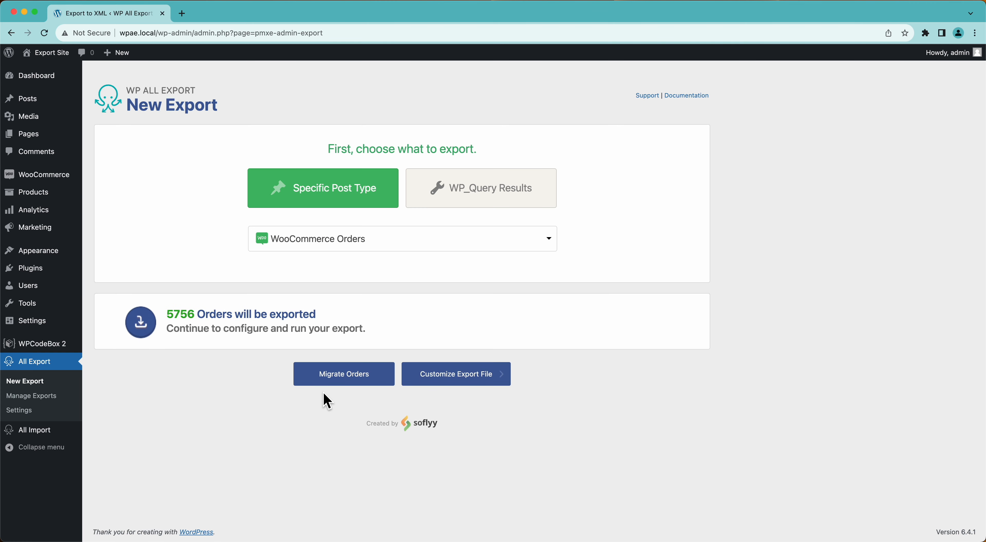
# Examine the elements available for filtering the exported orders, without adding a filter rule
pyautogui.click(203, 385)
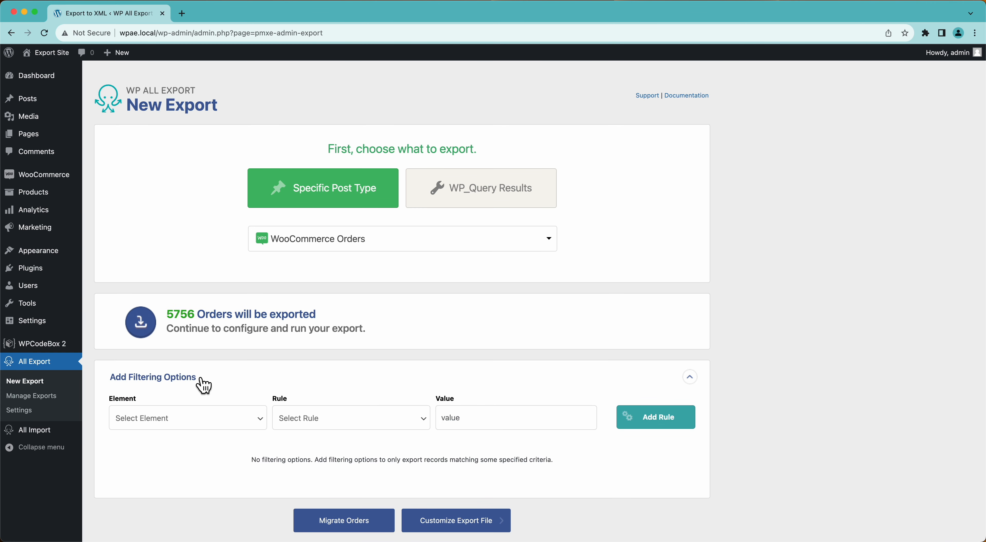
pyautogui.click(201, 419)
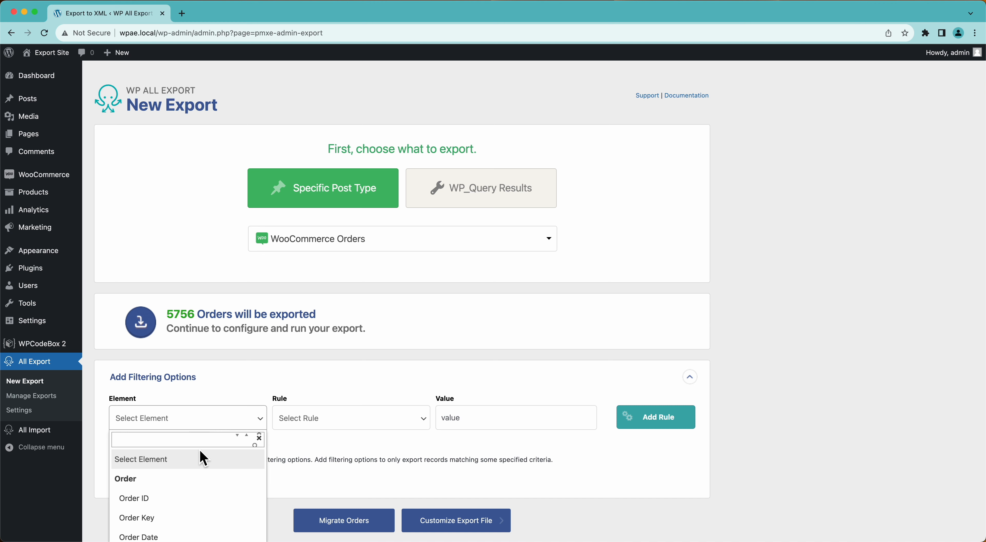
pyautogui.scroll(-3, 265, 400)
pyautogui.scroll(-2, 191, 460)
pyautogui.scroll(-20, 191, 461)
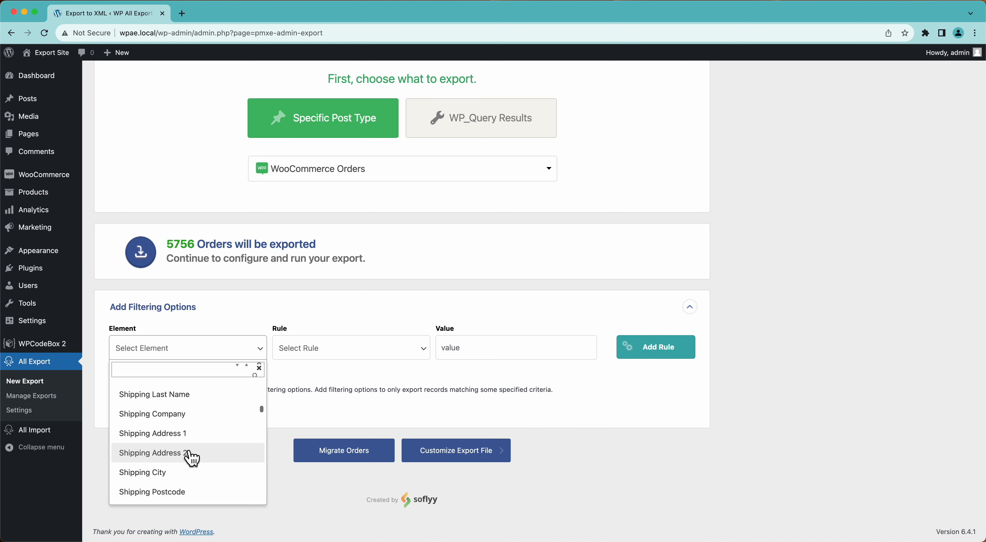
pyautogui.scroll(-20, 191, 458)
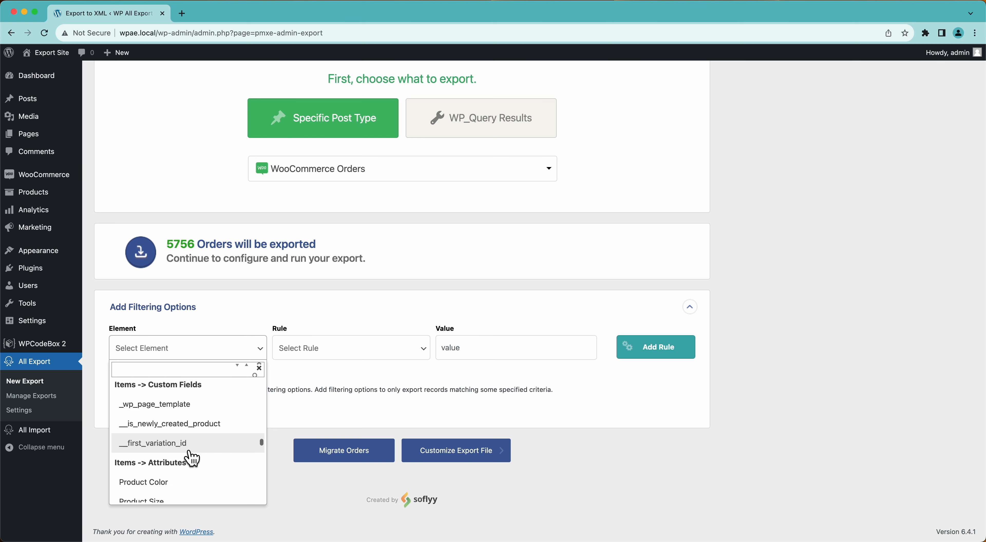
pyautogui.scroll(-20, 191, 459)
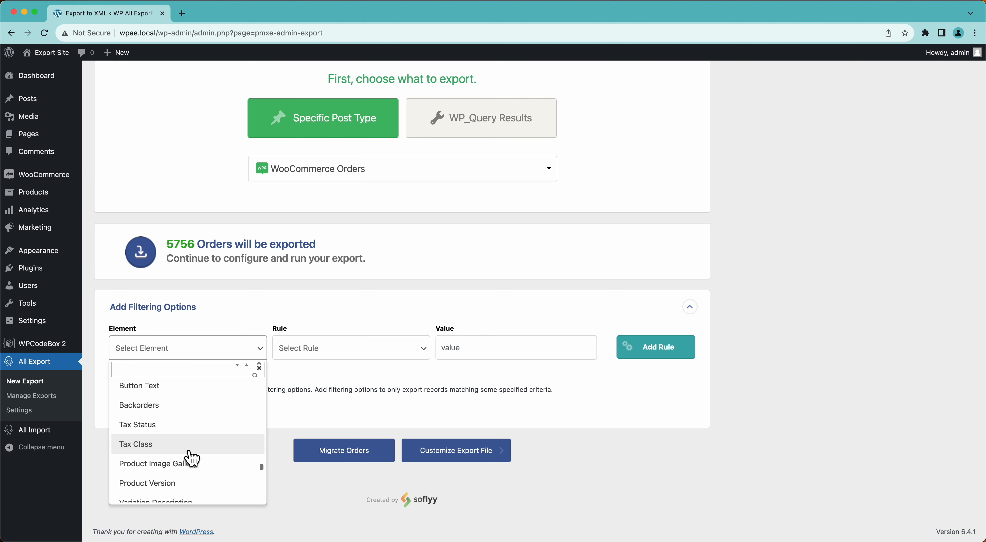
pyautogui.scroll(-1, 192, 458)
pyautogui.scroll(20, 191, 458)
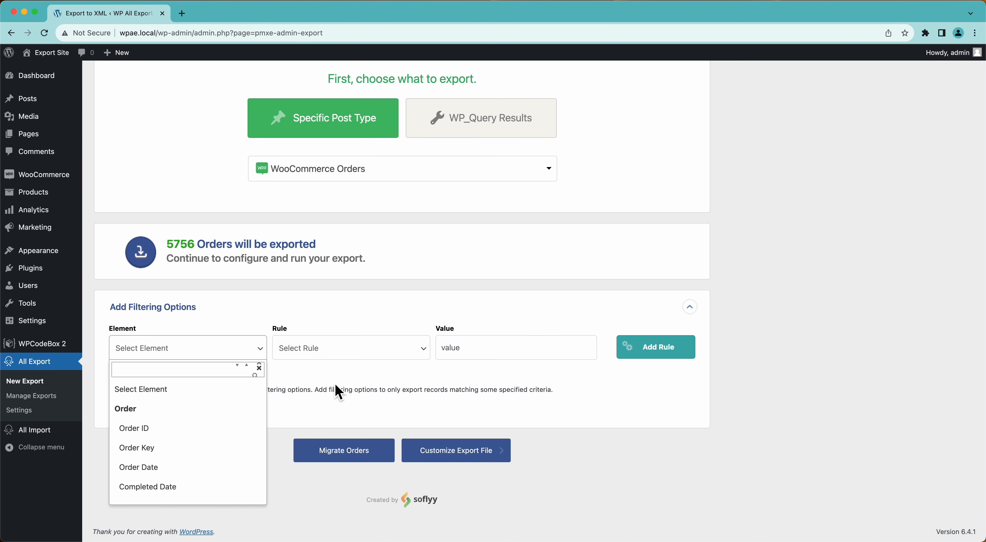
pyautogui.click(340, 393)
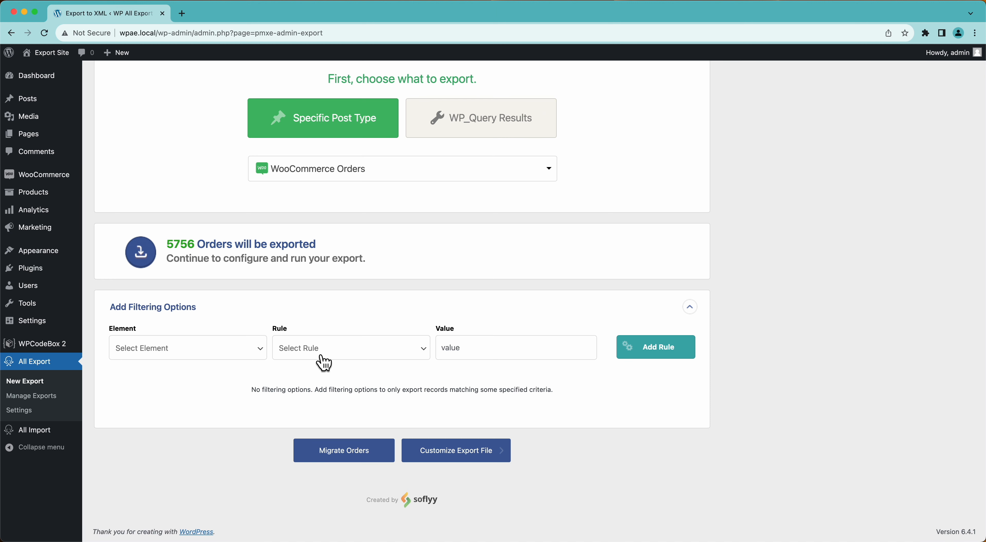
pyautogui.click(147, 311)
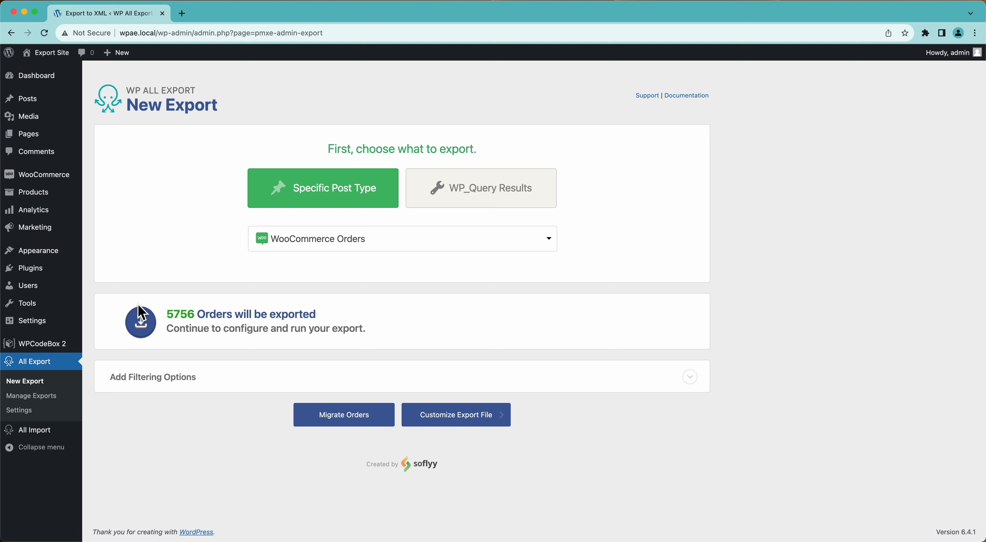
# Proceed to customizing the export file and preview the first 10 orders with the default columns
pyautogui.click(430, 425)
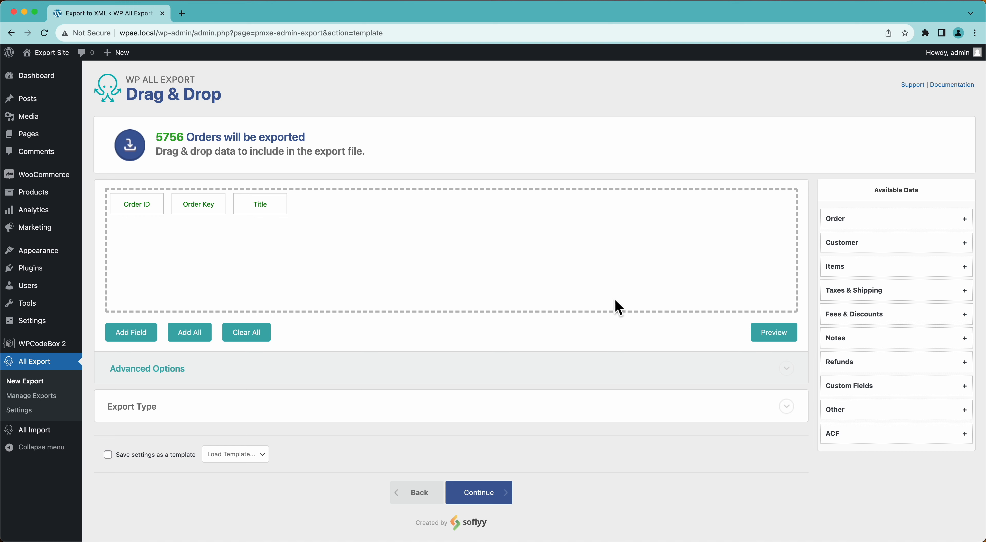
pyautogui.click(770, 333)
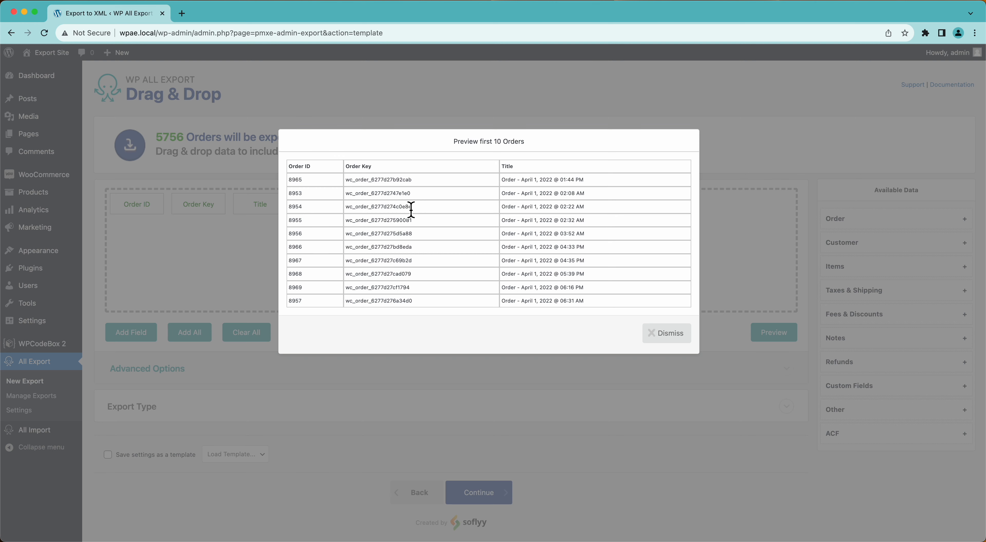
pyautogui.click(658, 334)
# Move the Order Key column after Title and rename it to Order
pyautogui.moveTo(214, 210); pyautogui.dragTo(276, 218)
pyautogui.click(270, 213)
pyautogui.click(322, 137)
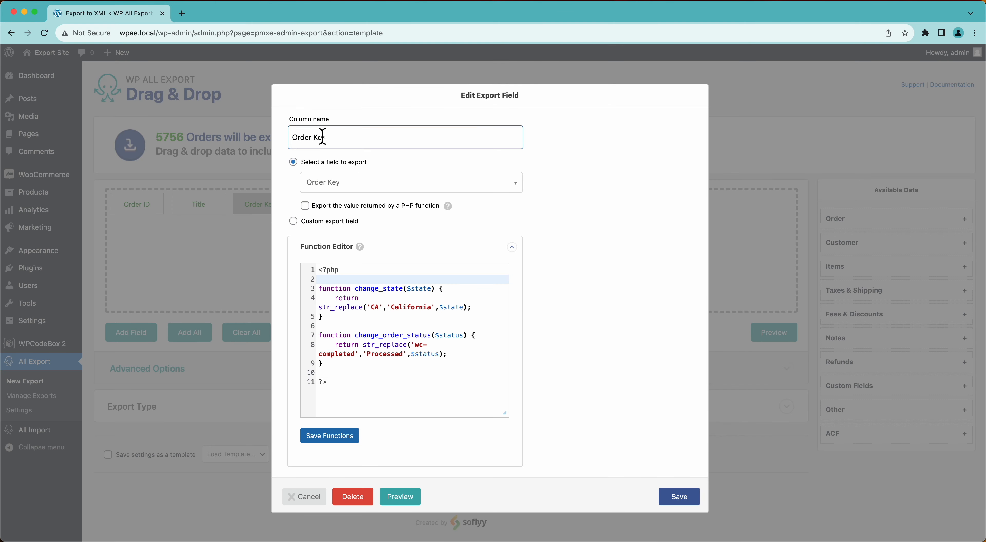
pyautogui.press('BackSpace')
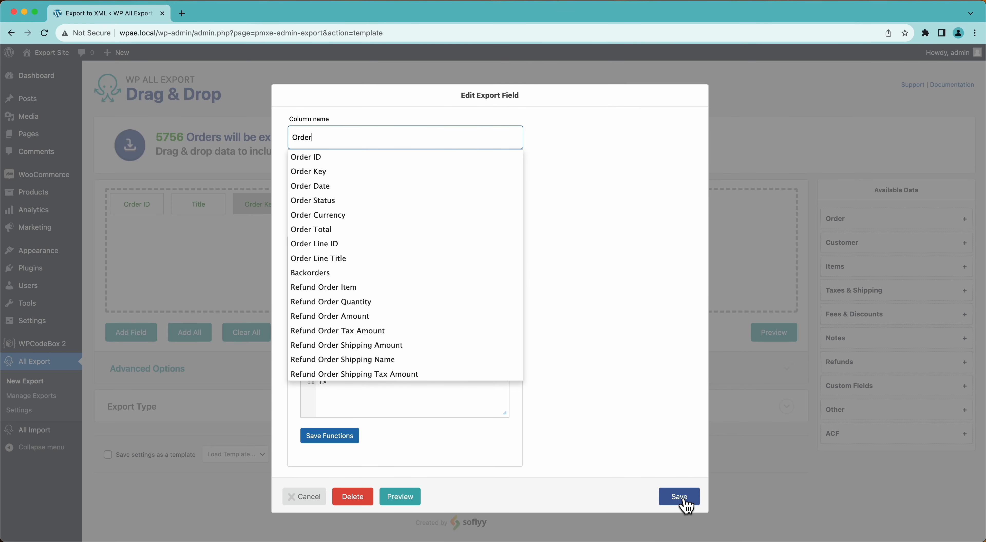
pyautogui.click(682, 500)
# Add Order Total from the available order data to the end of the export columns
pyautogui.click(858, 225)
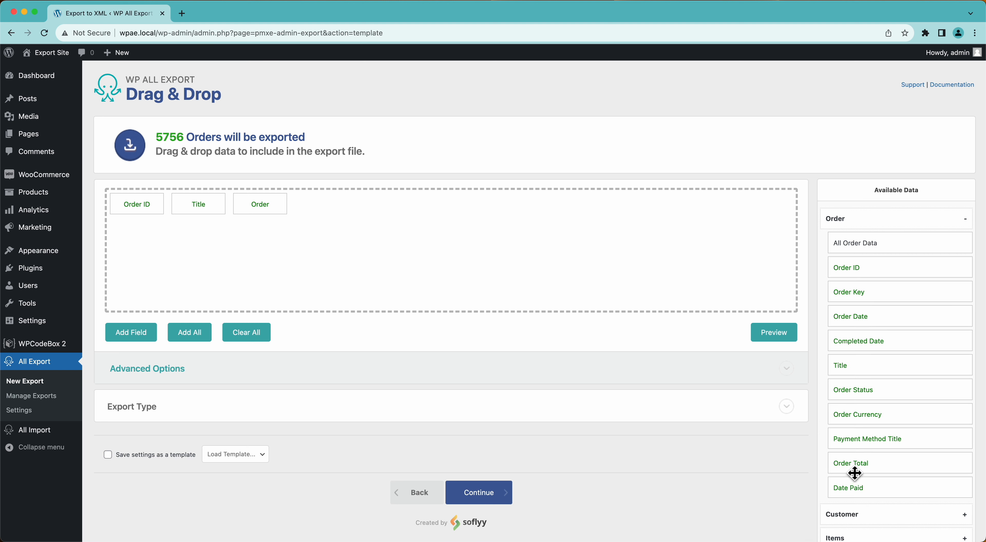
pyautogui.moveTo(854, 474); pyautogui.dragTo(613, 268)
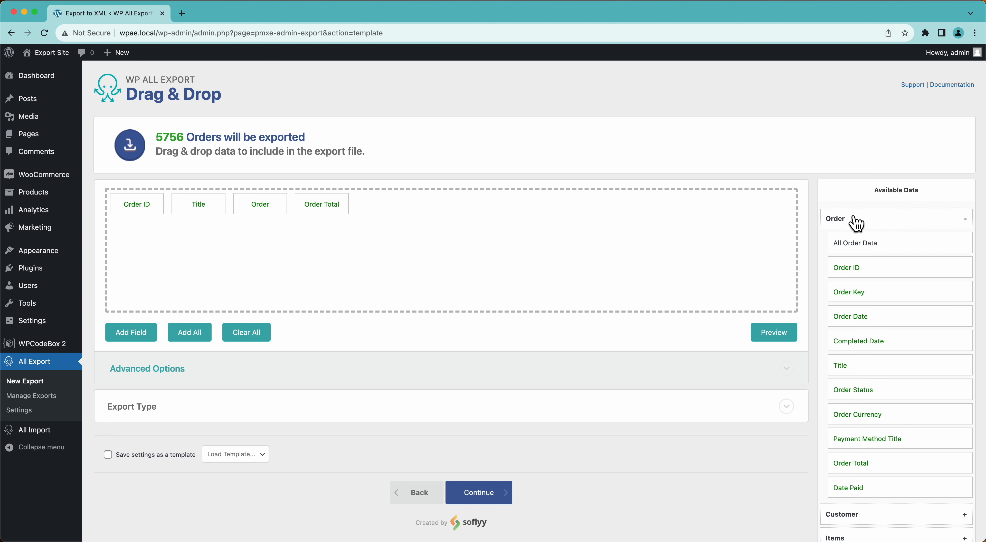
pyautogui.click(856, 223)
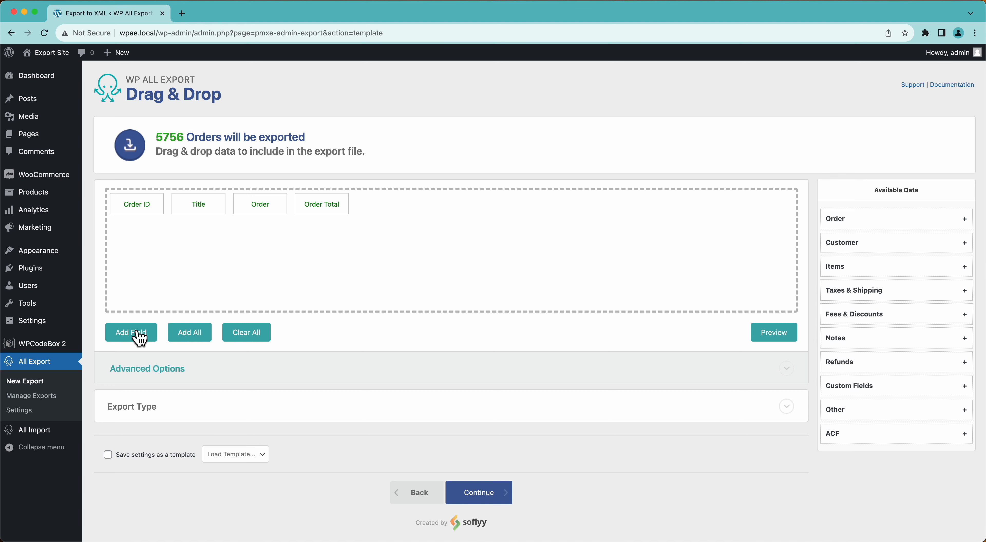
# Add a new export field based on Product Name and preview the first orders with it
pyautogui.click(140, 337)
pyautogui.click(323, 141)
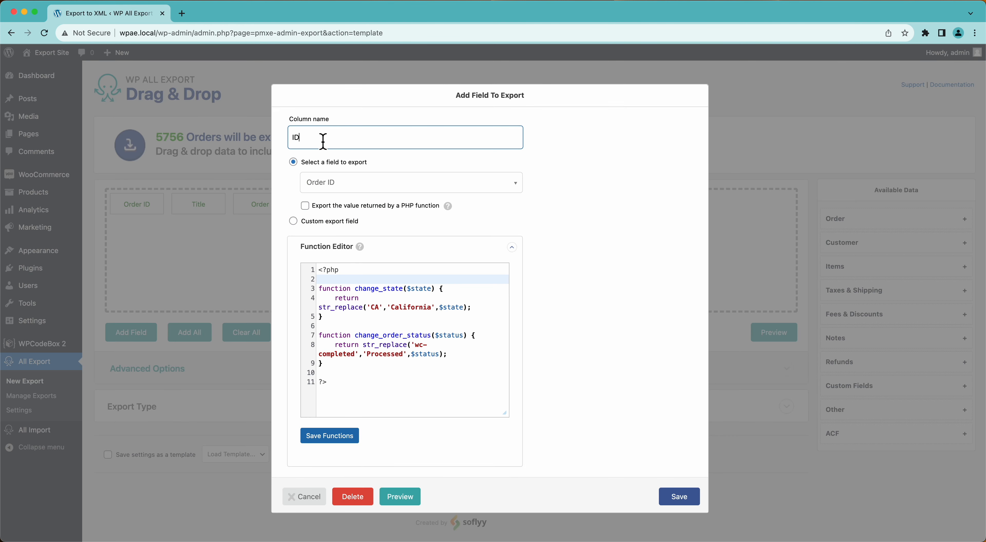
pyautogui.click(325, 185)
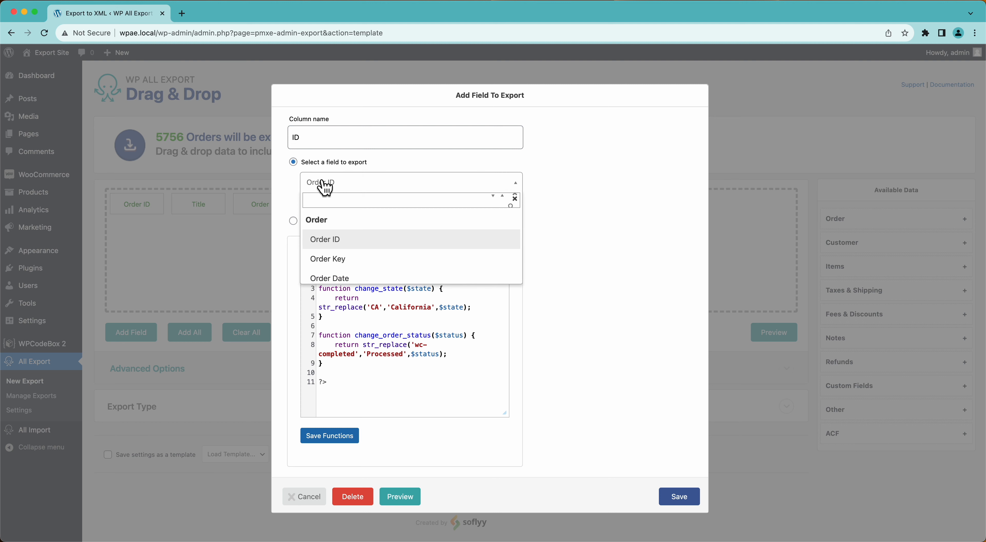
pyautogui.write('product name')
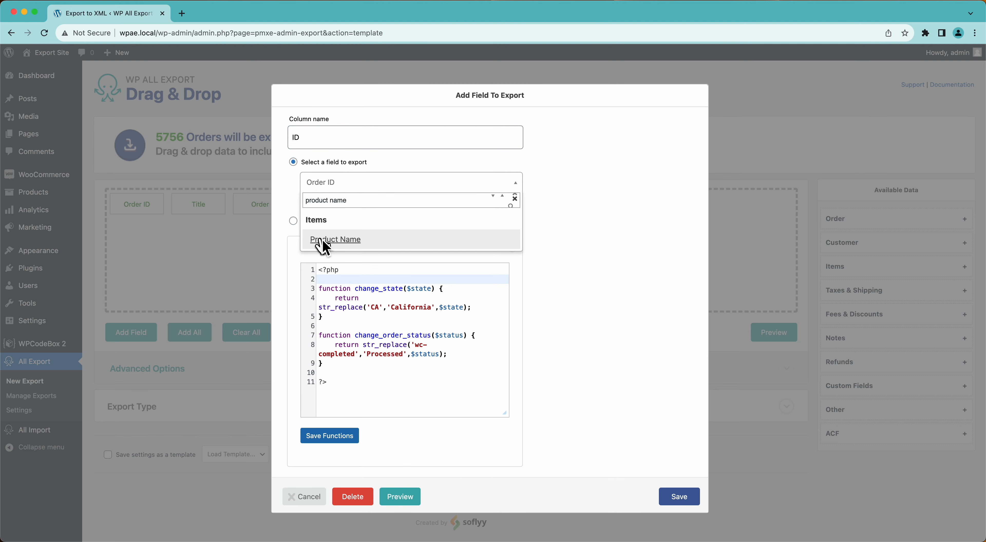
pyautogui.click(323, 242)
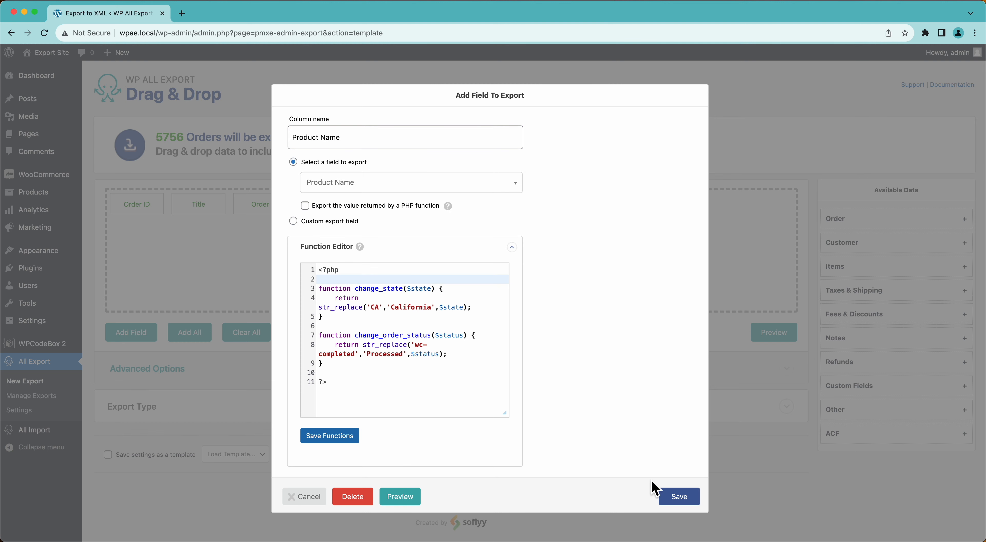
pyautogui.click(675, 500)
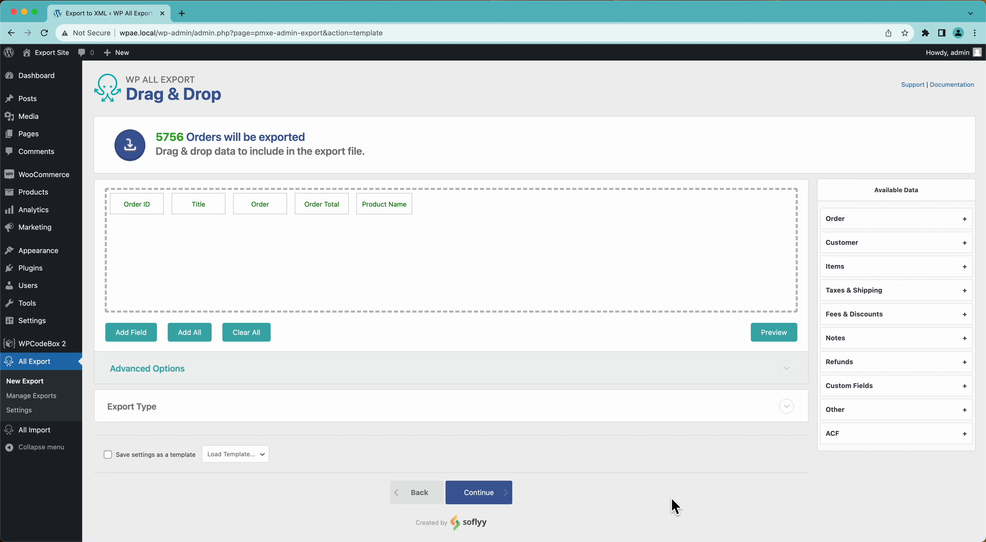
pyautogui.click(773, 333)
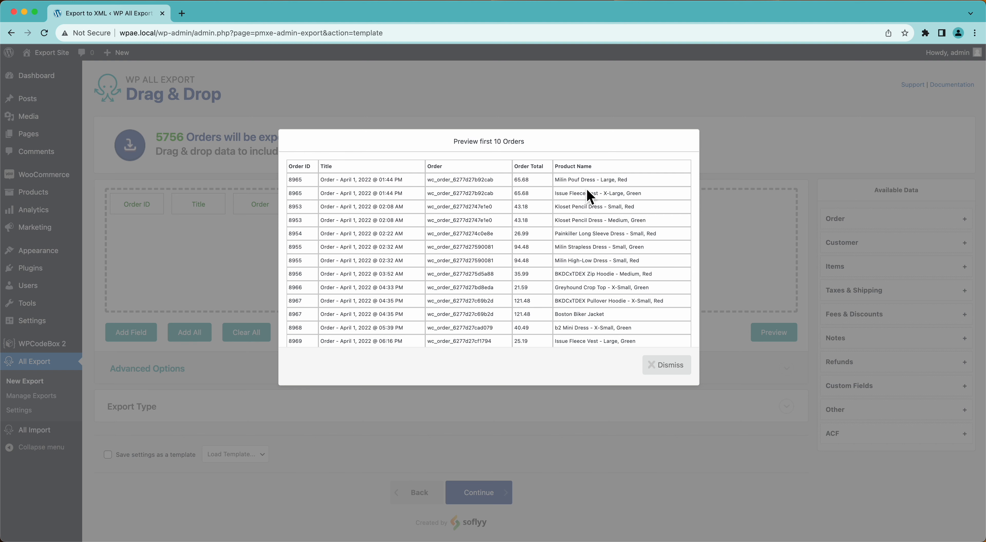
pyautogui.click(667, 365)
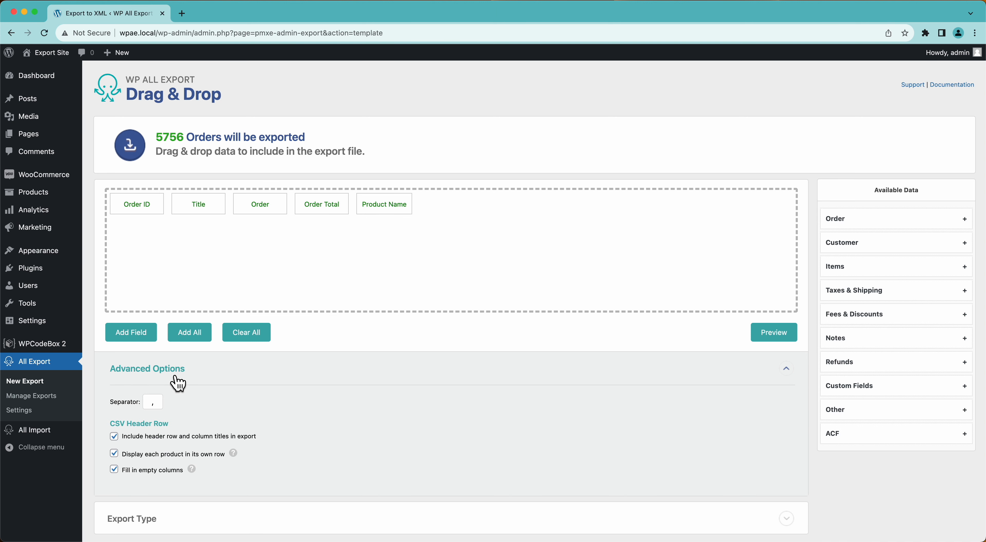
# In the advanced options, turn off displaying each product in its own row and preview the orders
pyautogui.click(187, 455)
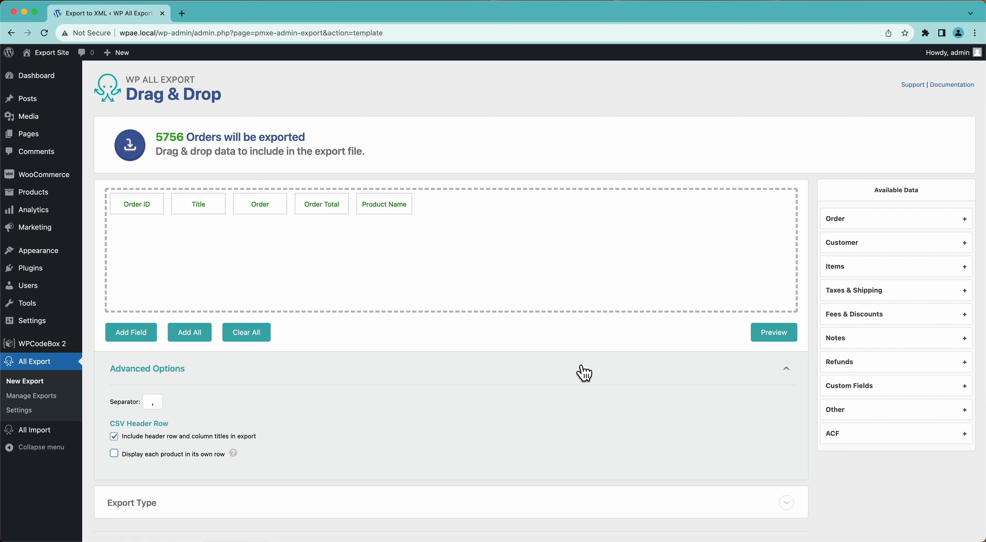
pyautogui.click(757, 339)
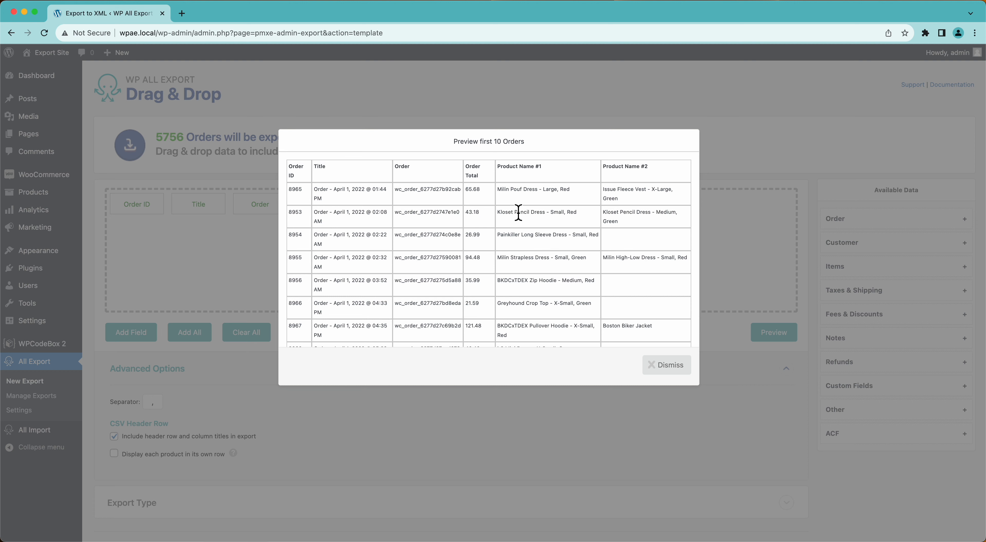
pyautogui.click(663, 366)
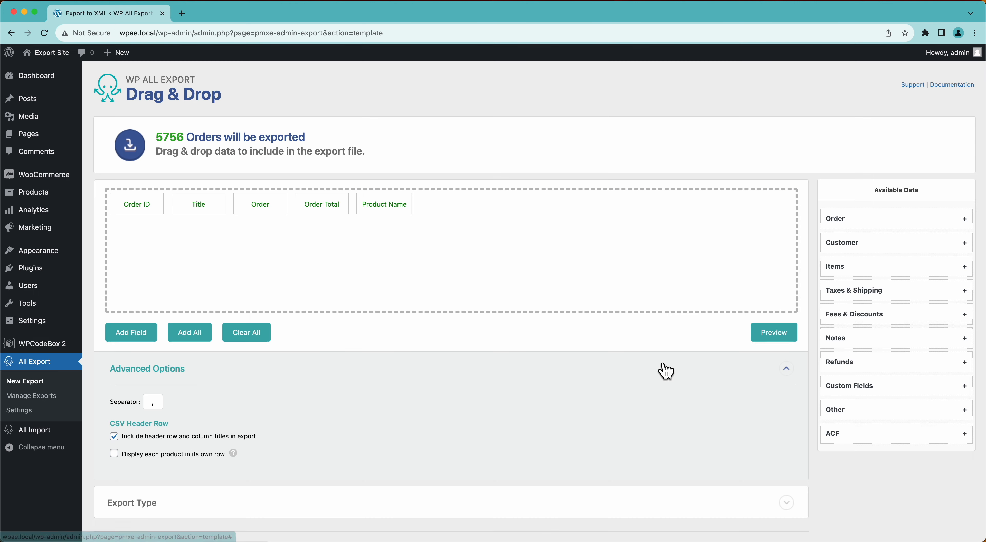
# Add SKU from the items data to the export columns and preview the orders
pyautogui.click(863, 267)
pyautogui.scroll(-3, 869, 379)
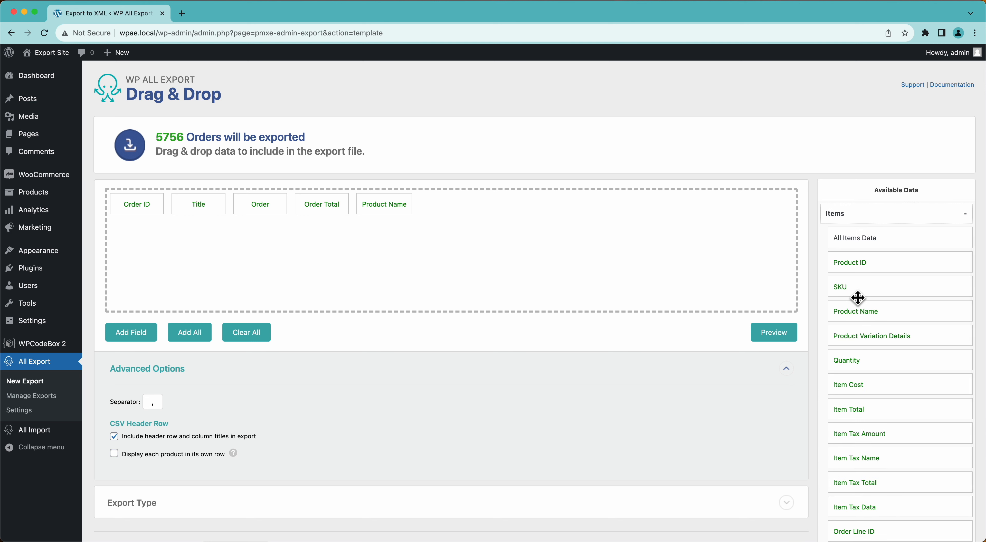
pyautogui.moveTo(859, 295); pyautogui.dragTo(604, 270)
pyautogui.click(776, 334)
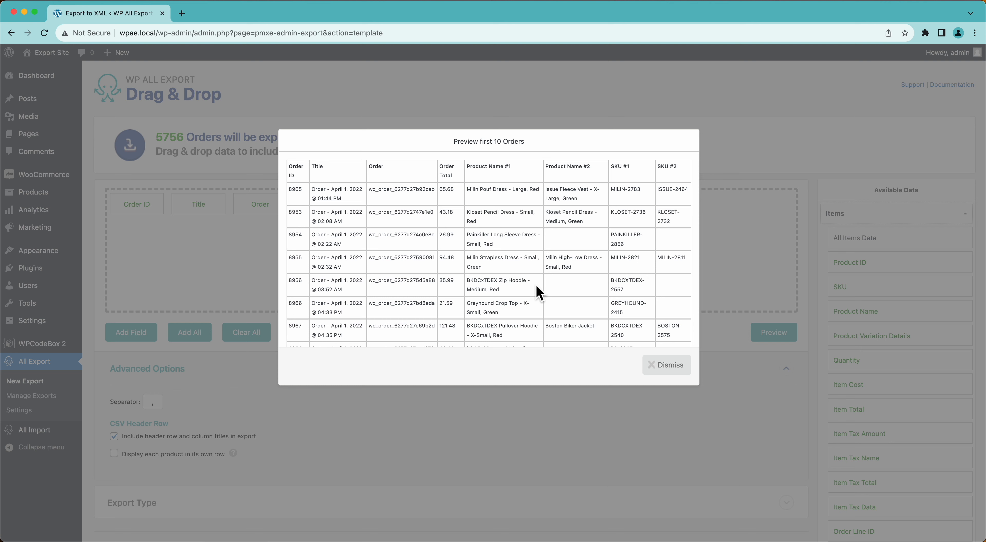
pyautogui.click(666, 372)
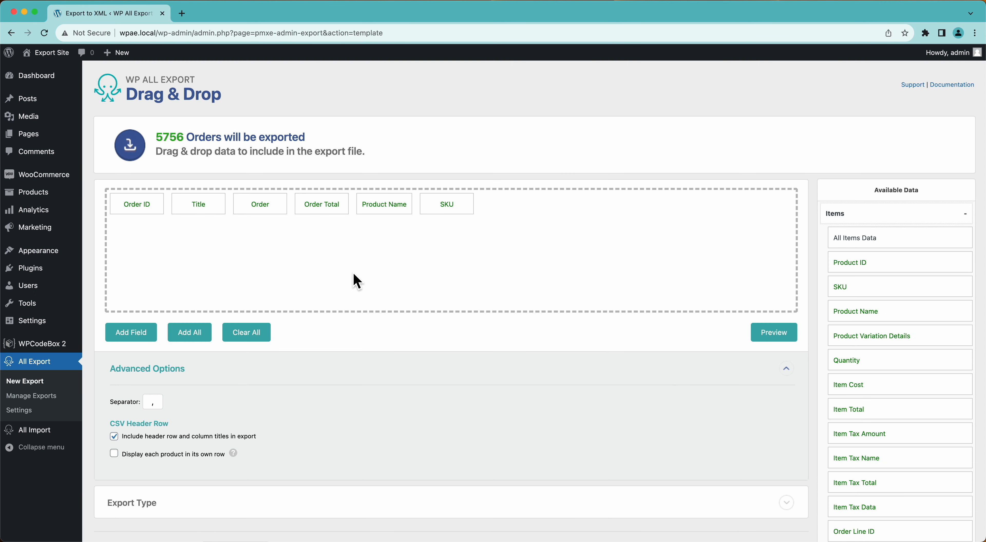
# Add Billing First Name and Billing Last Name from the customer data after the SKU column
pyautogui.click(850, 214)
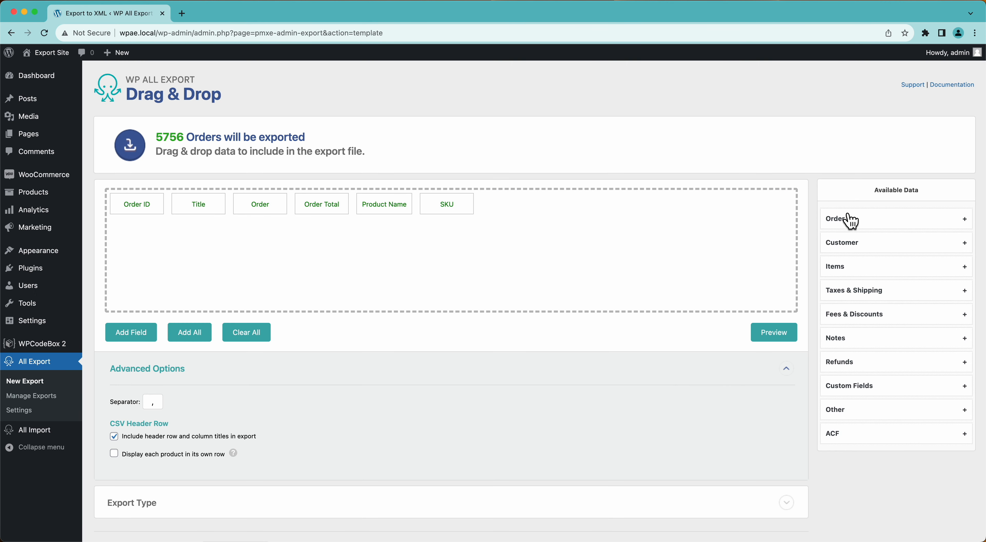
pyautogui.click(848, 249)
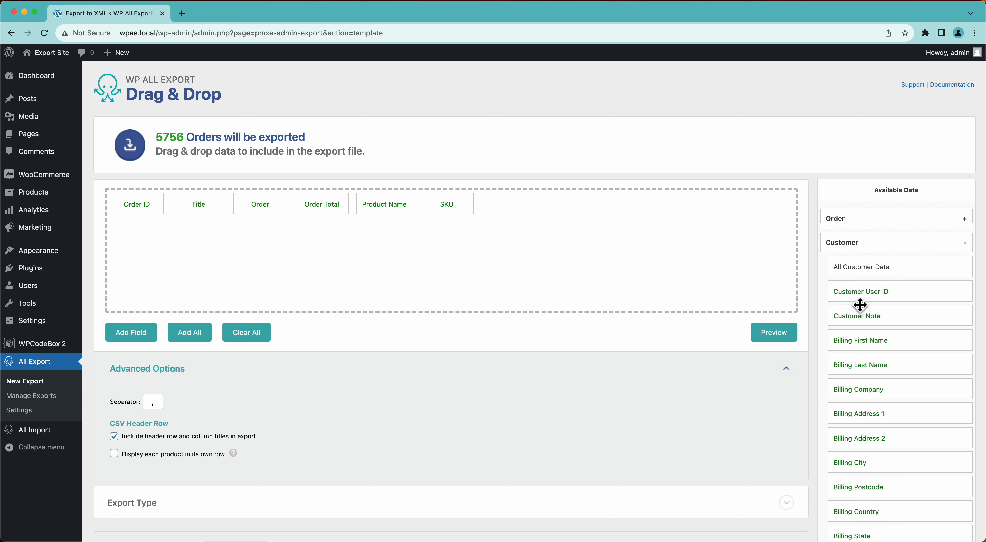
pyautogui.moveTo(863, 341); pyautogui.dragTo(635, 222)
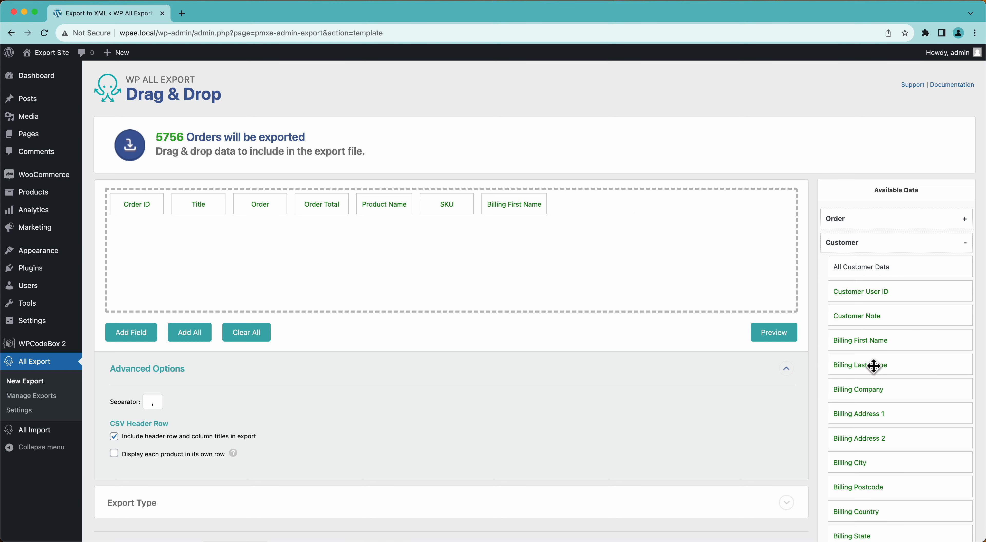
pyautogui.moveTo(876, 365); pyautogui.dragTo(674, 268)
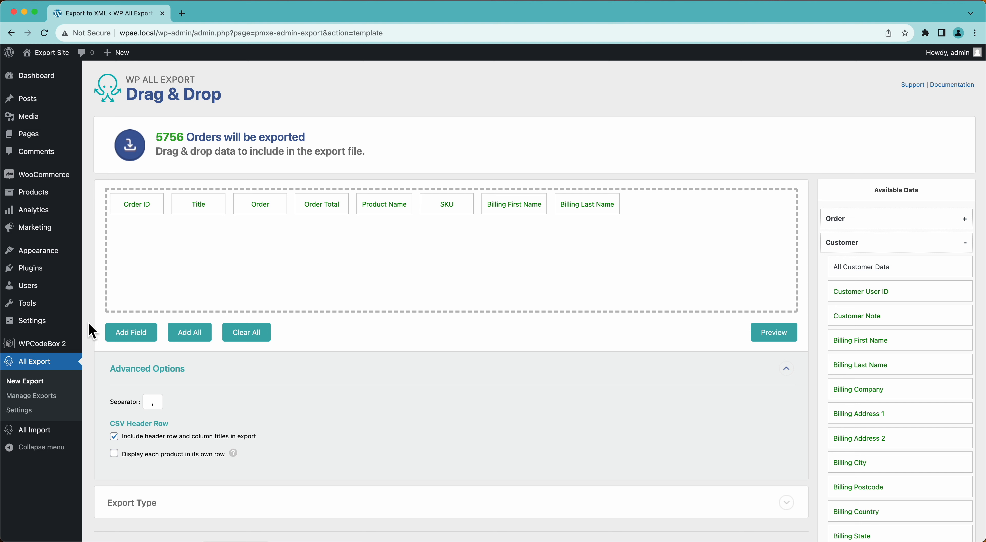
# Start a new custom export field containing {Billing First Name} and {Billing Last Name} from the customer data, separated by a space
pyautogui.click(132, 333)
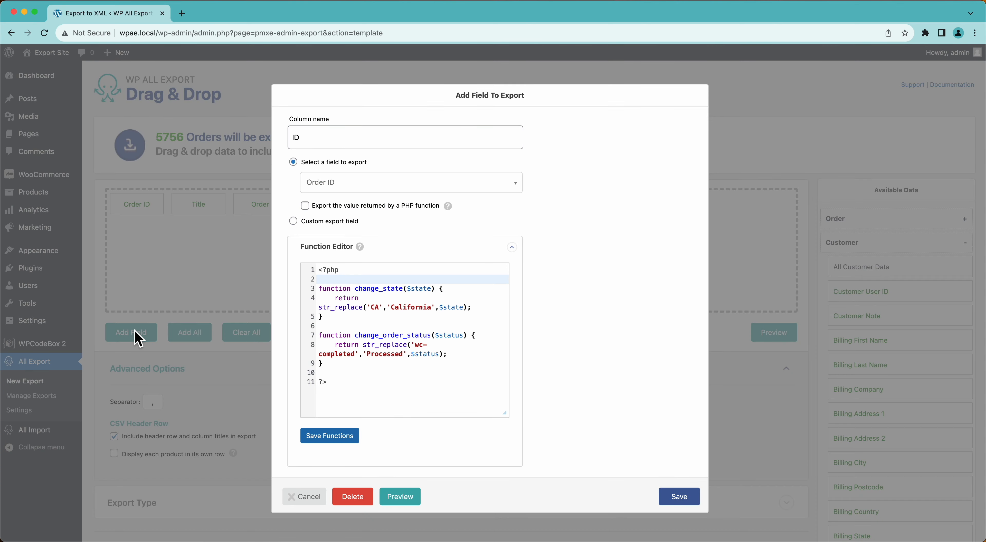
pyautogui.click(293, 221)
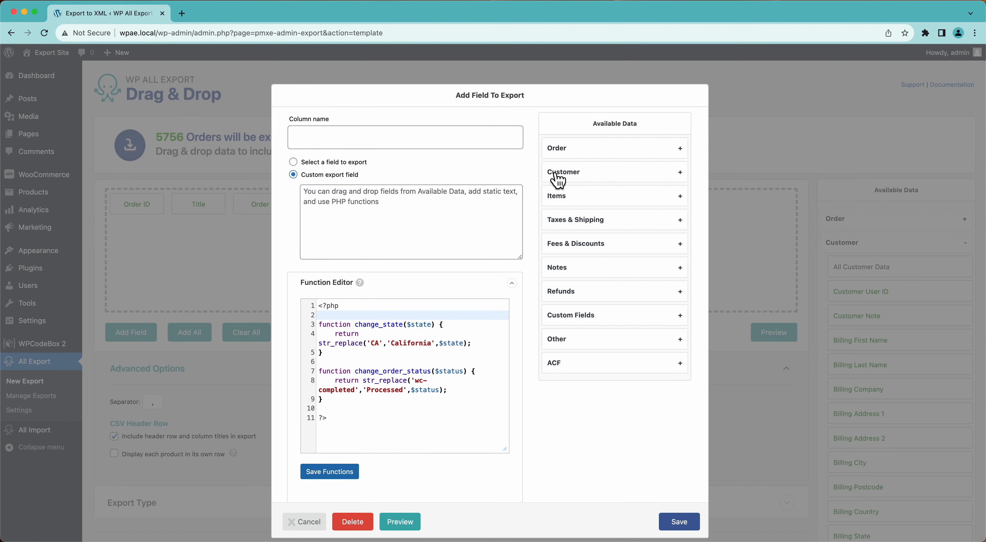
pyautogui.click(581, 173)
pyautogui.moveTo(592, 250); pyautogui.dragTo(449, 245)
pyautogui.moveTo(610, 280); pyautogui.dragTo(393, 219)
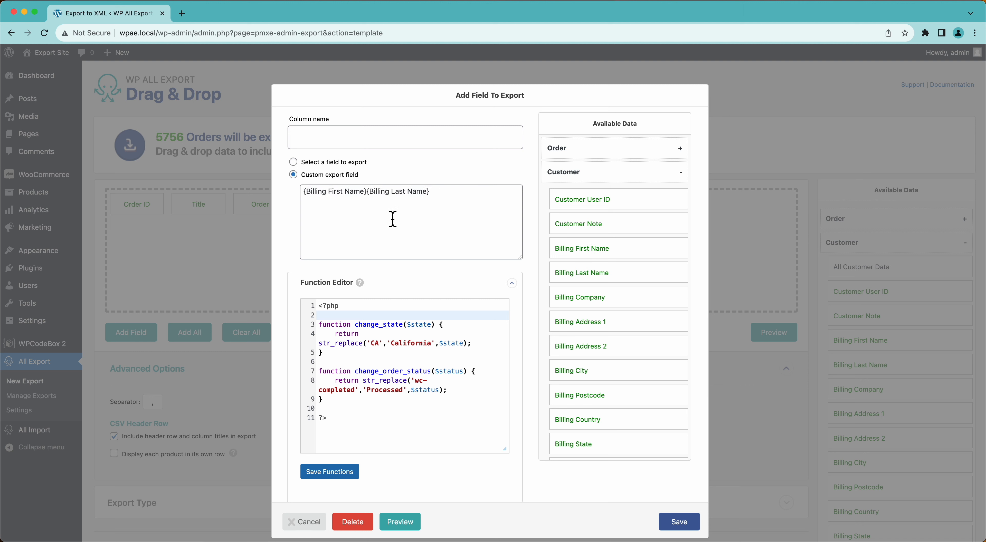
pyautogui.click(372, 193)
# Set the custom export field's column name to "Name" and save the field
pyautogui.click(364, 142)
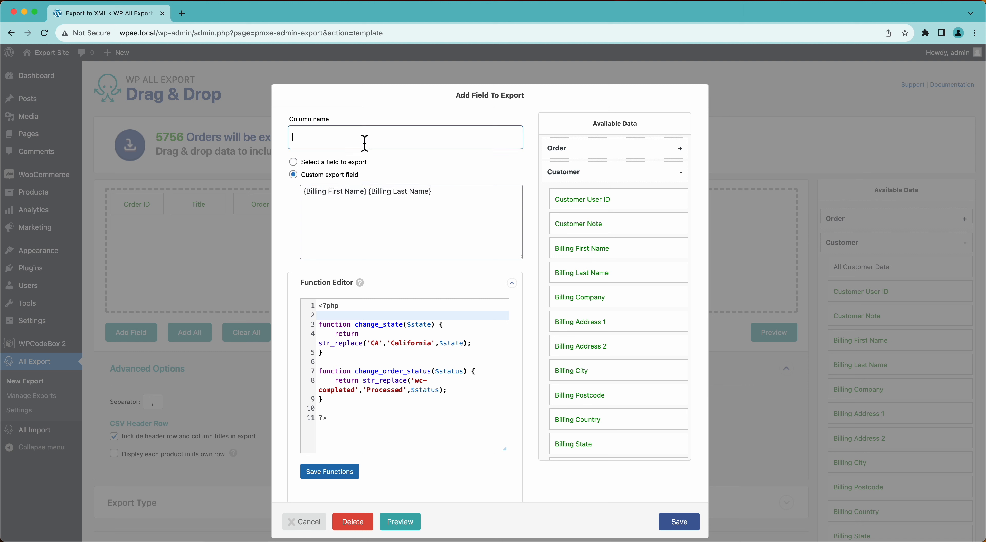
pyautogui.write('Name')
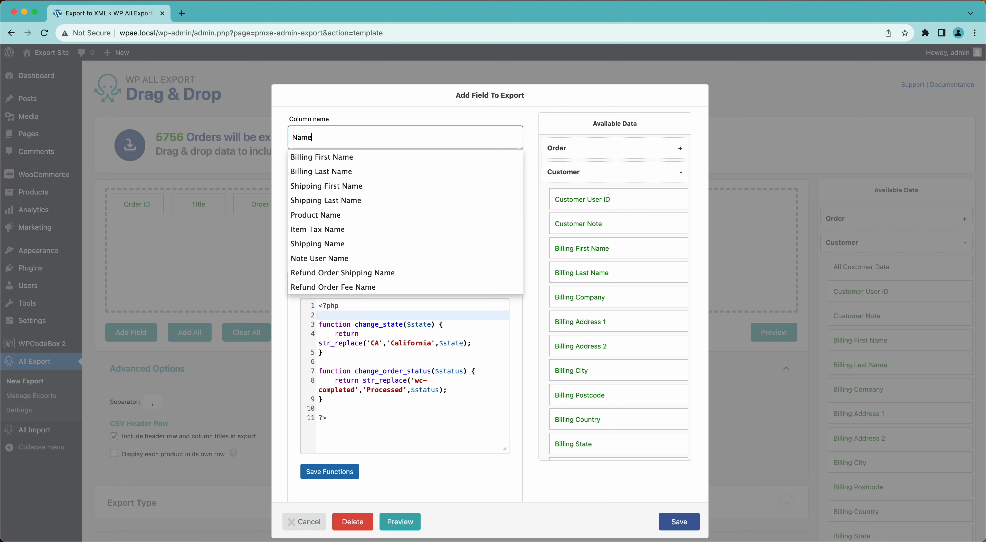
pyautogui.click(537, 311)
pyautogui.scroll(-10, 606, 373)
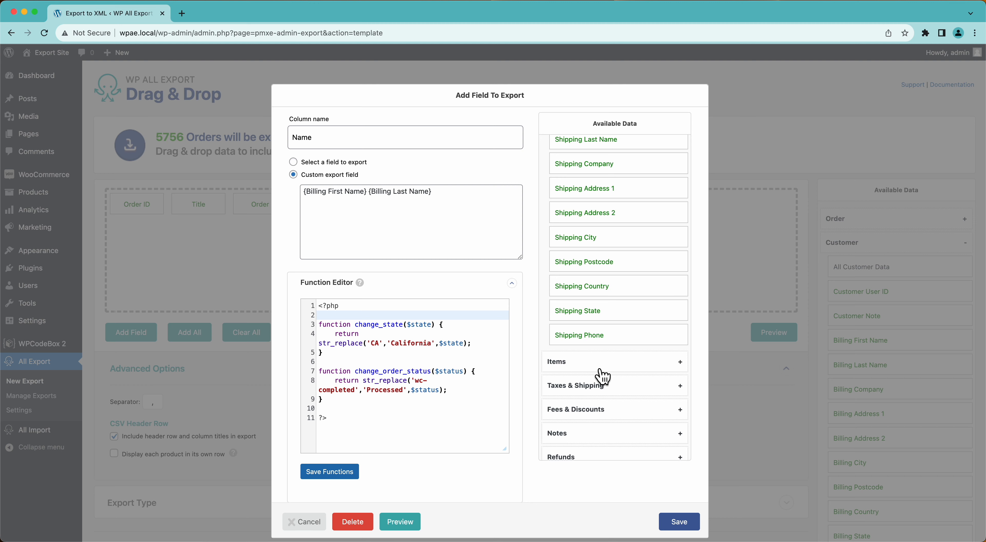
pyautogui.click(677, 522)
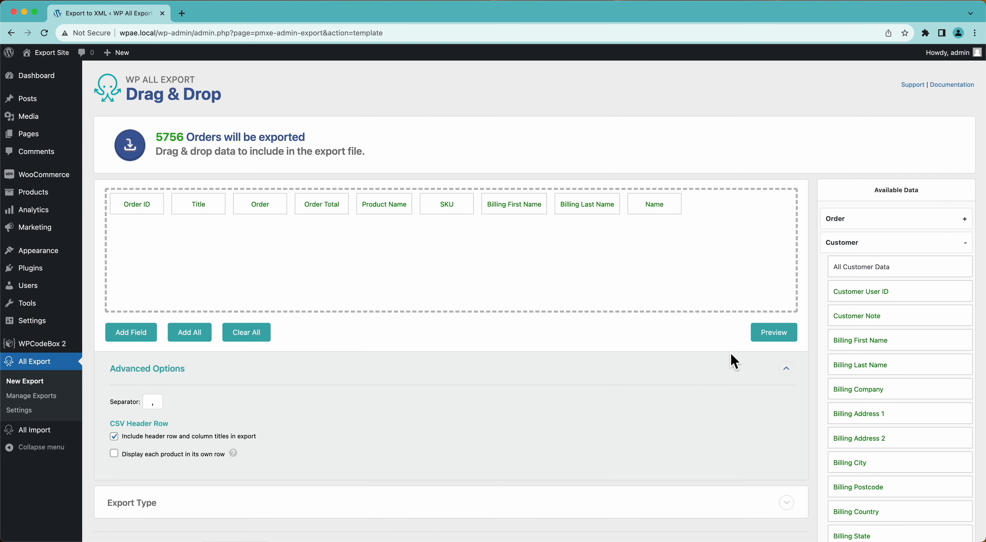
# Preview the first orders with the Name column and remove the separate Billing First Name and Billing Last Name columns
pyautogui.click(759, 338)
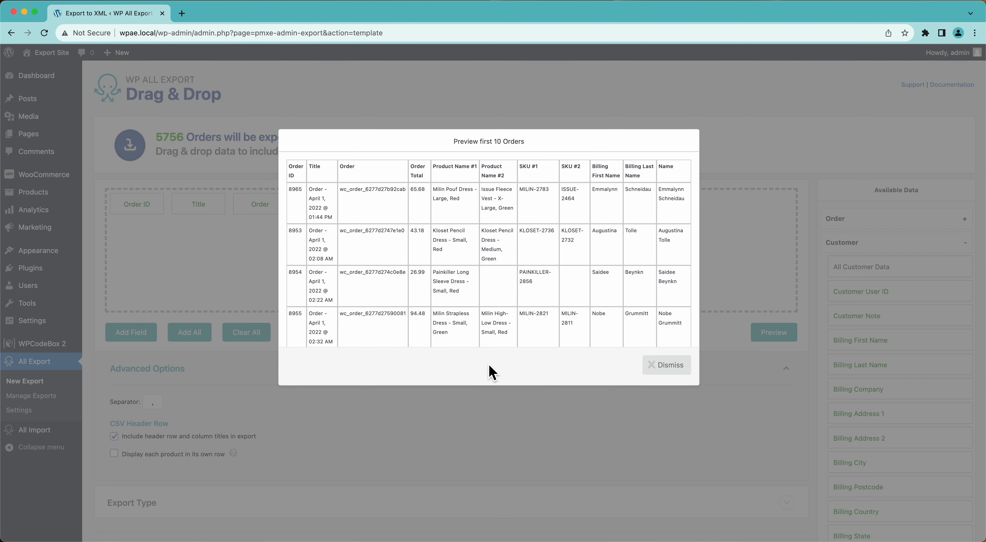
pyautogui.click(653, 372)
pyautogui.moveTo(605, 206); pyautogui.dragTo(533, 185)
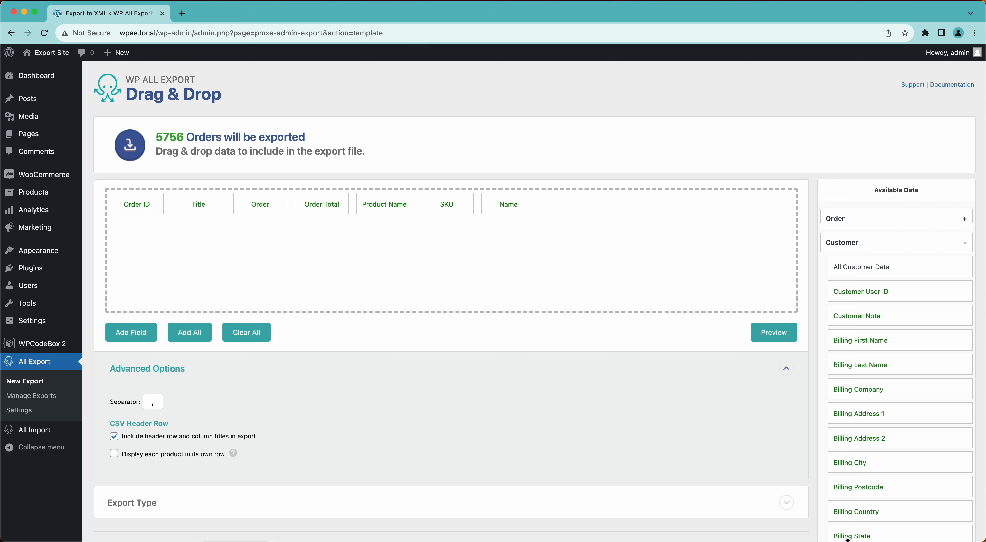
# Add Billing State after the Name column and set it to export the value returned by the PHP function change_state
pyautogui.moveTo(847, 539); pyautogui.dragTo(644, 219)
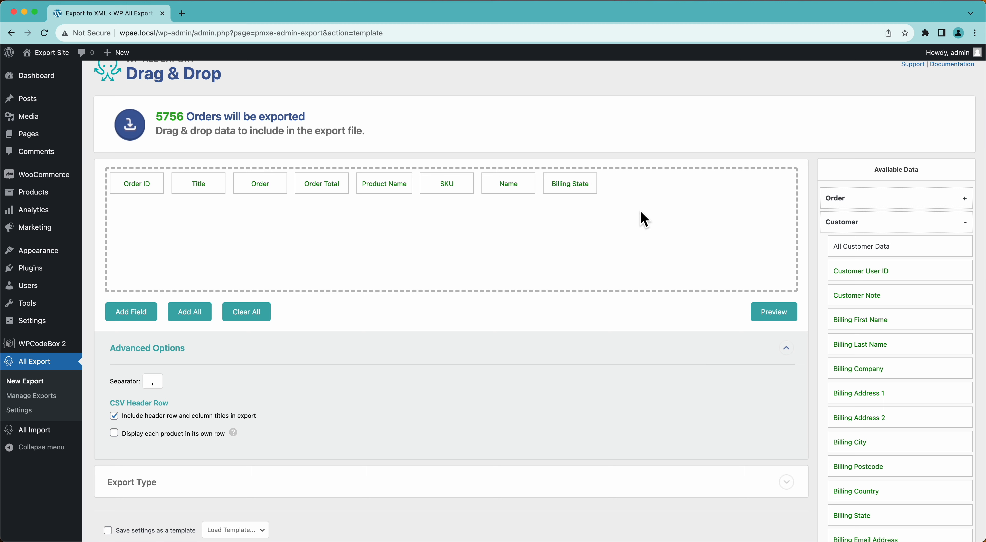
pyautogui.click(578, 186)
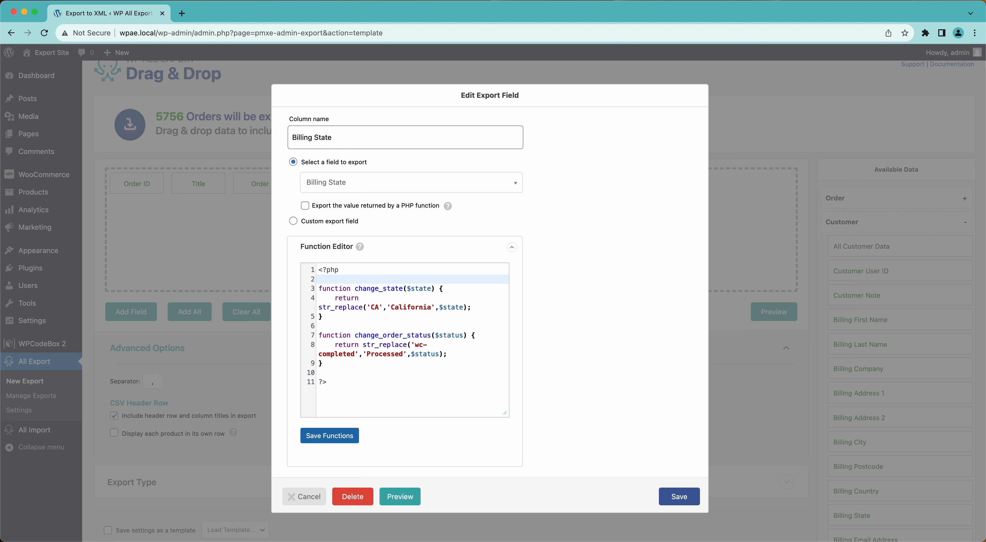
pyautogui.moveTo(323, 317); pyautogui.dragTo(316, 291)
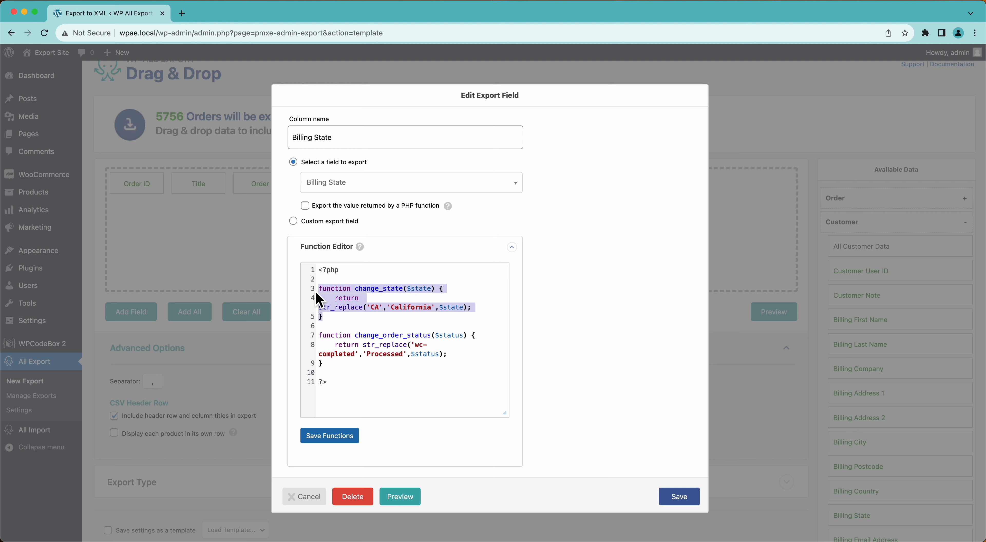
pyautogui.click(395, 291)
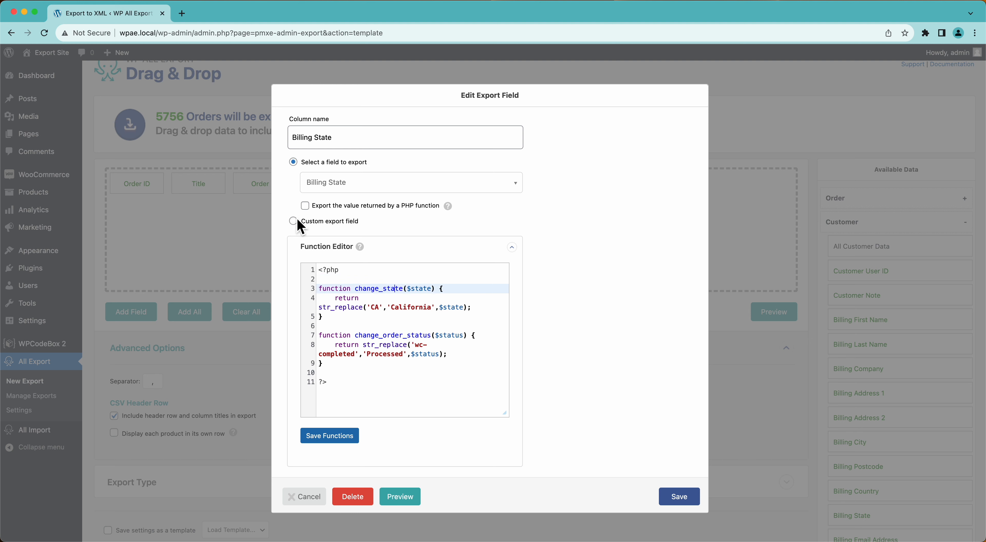
pyautogui.click(305, 206)
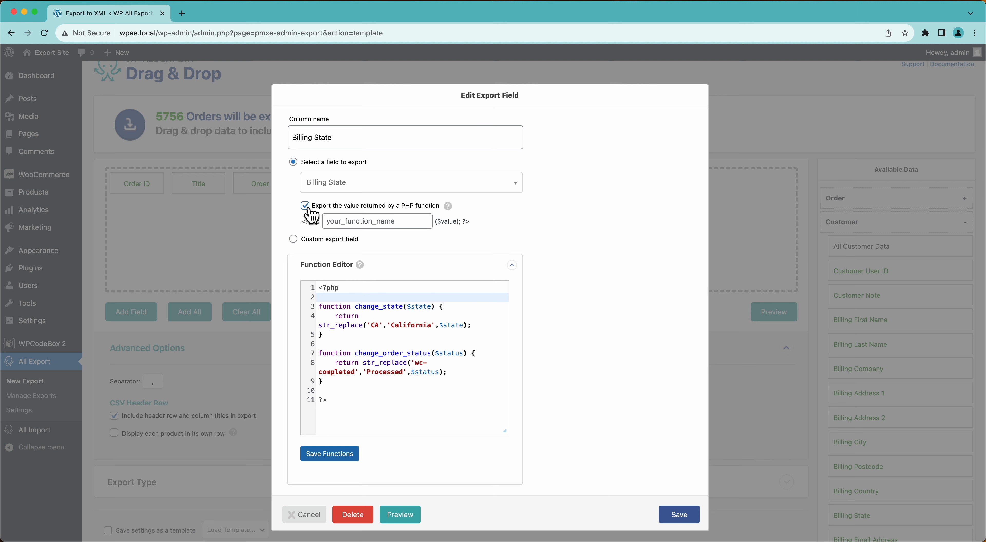
pyautogui.click(354, 226)
pyautogui.write('change_state')
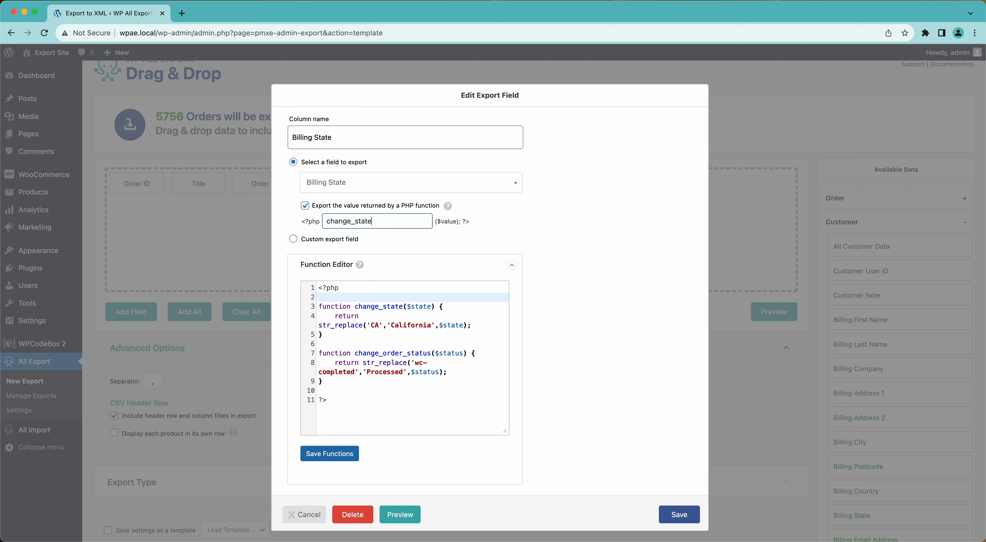
# Preview the orders to examine the Billing State values, and review the str_replace code in the change_state function
pyautogui.click(401, 517)
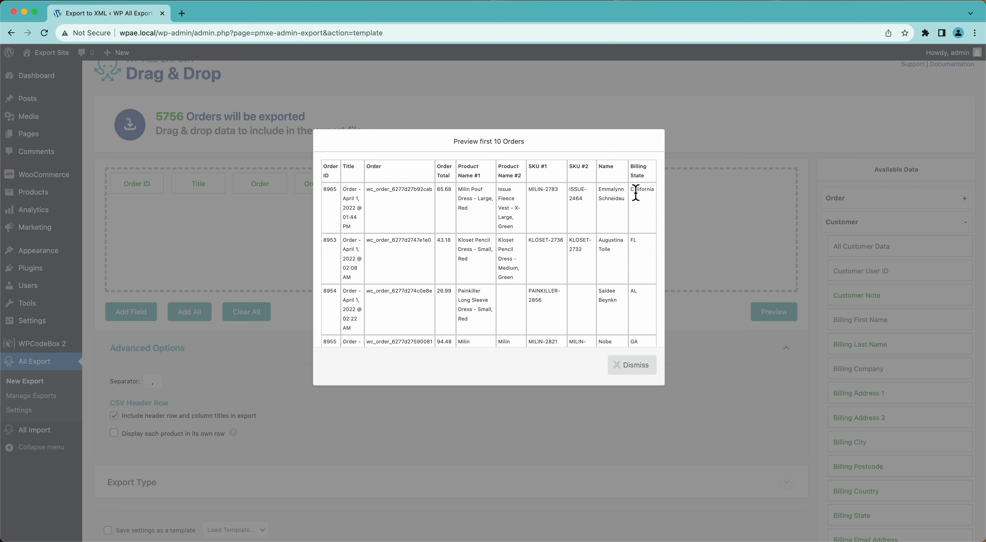
pyautogui.moveTo(636, 192); pyautogui.dragTo(654, 193)
pyautogui.click(637, 242)
pyautogui.click(634, 364)
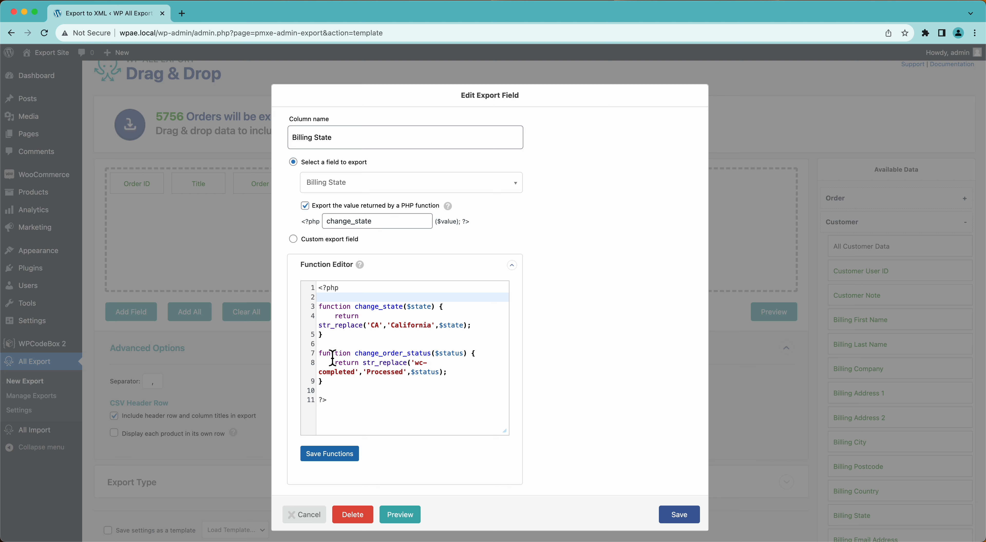
pyautogui.moveTo(351, 344); pyautogui.dragTo(325, 317)
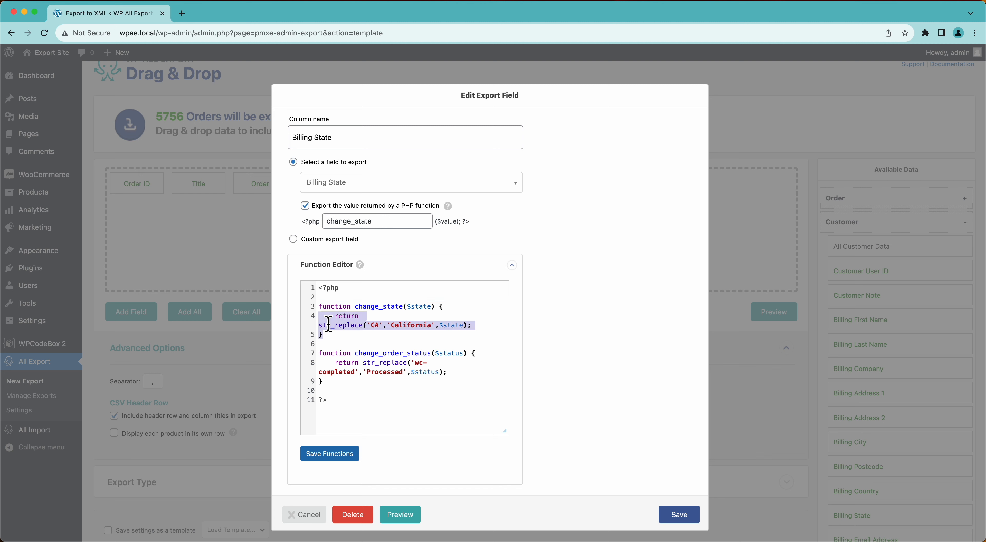
pyautogui.click(375, 325)
pyautogui.doubleClick(415, 325)
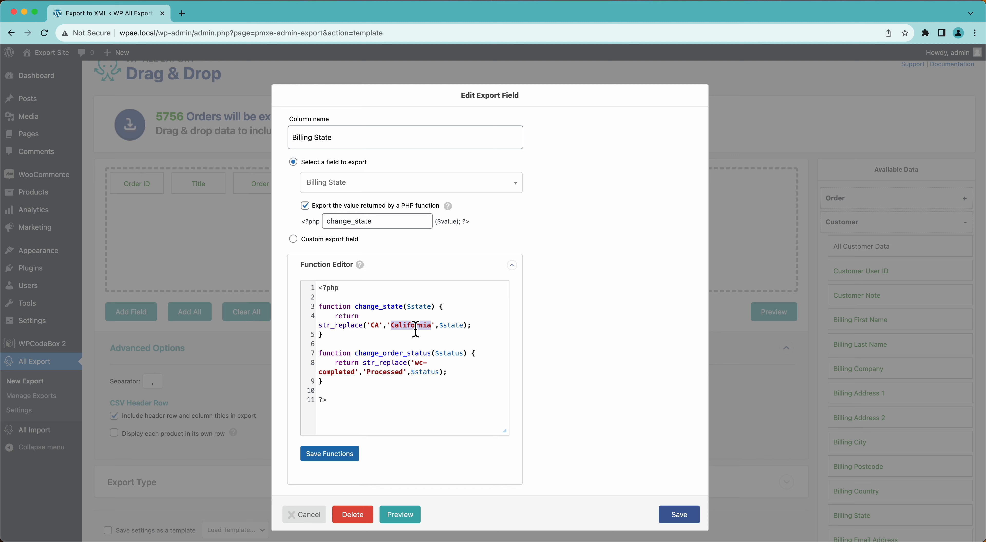
# Switch the Billing State column to a custom export field containing [change_state({Billing State})]
pyautogui.click(293, 239)
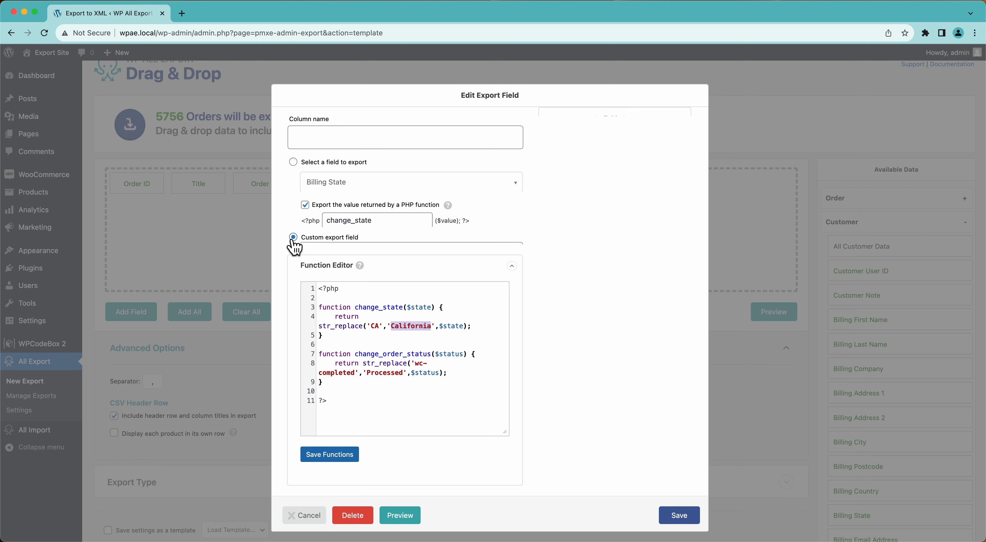
pyautogui.click(361, 218)
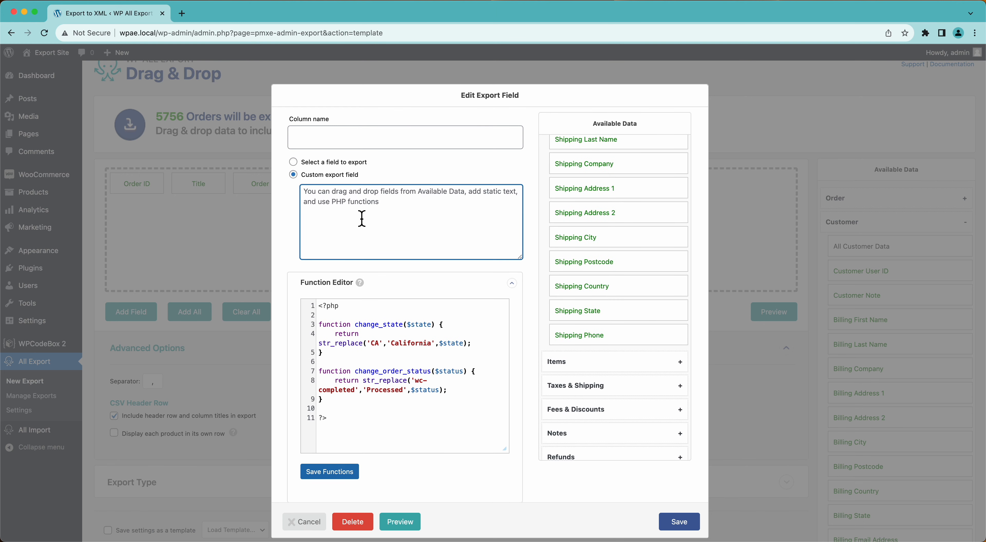
pyautogui.write('[')
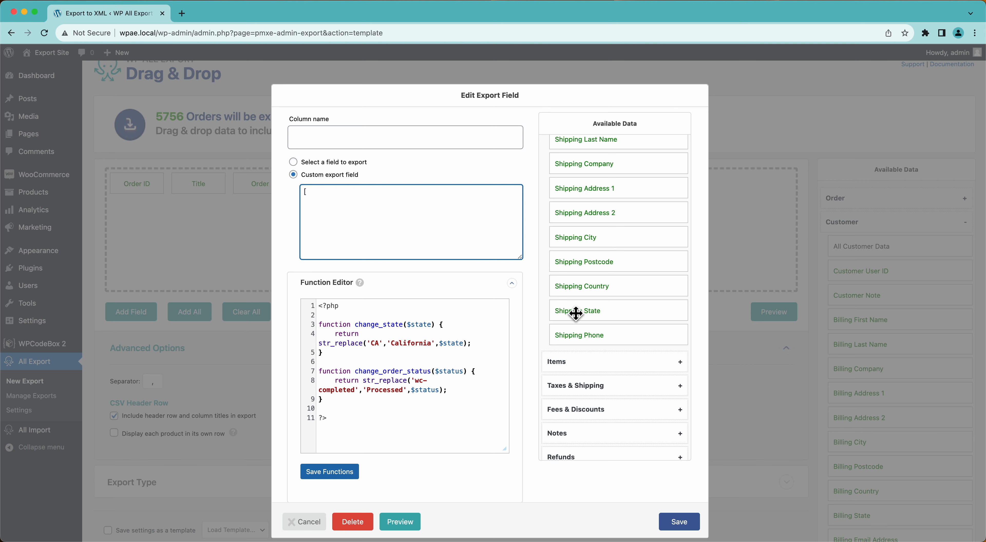
pyautogui.scroll(5, 576, 313)
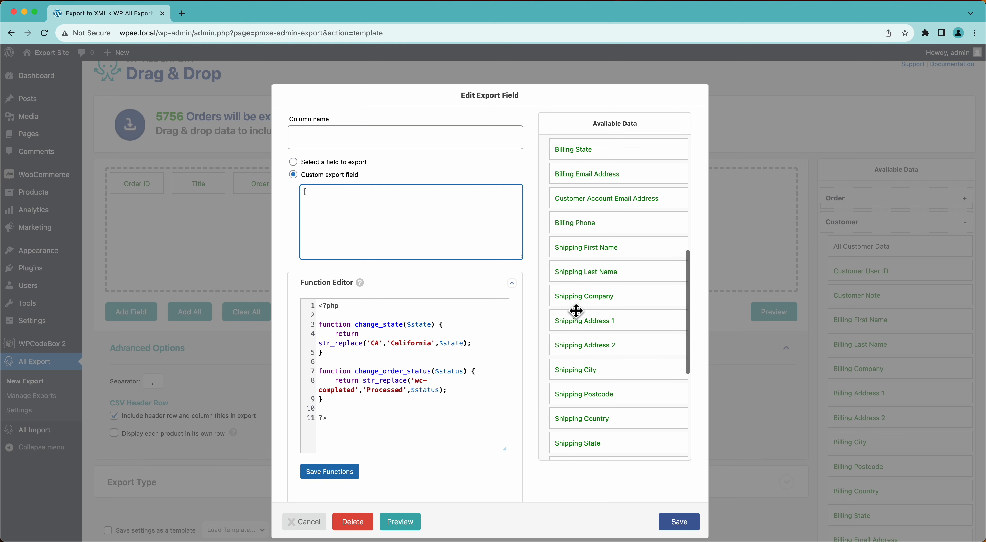
pyautogui.moveTo(576, 238); pyautogui.dragTo(425, 228)
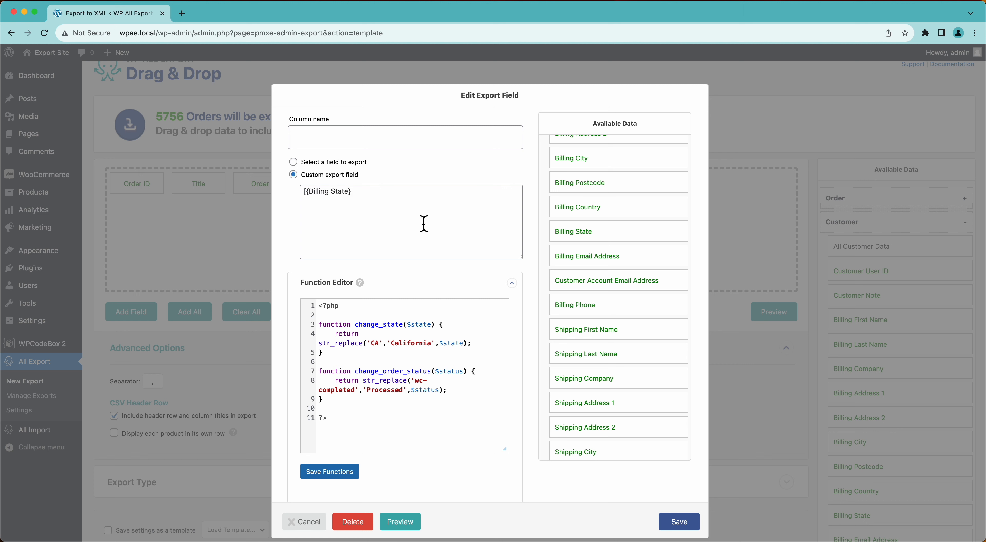
pyautogui.click(385, 203)
pyautogui.write(']')
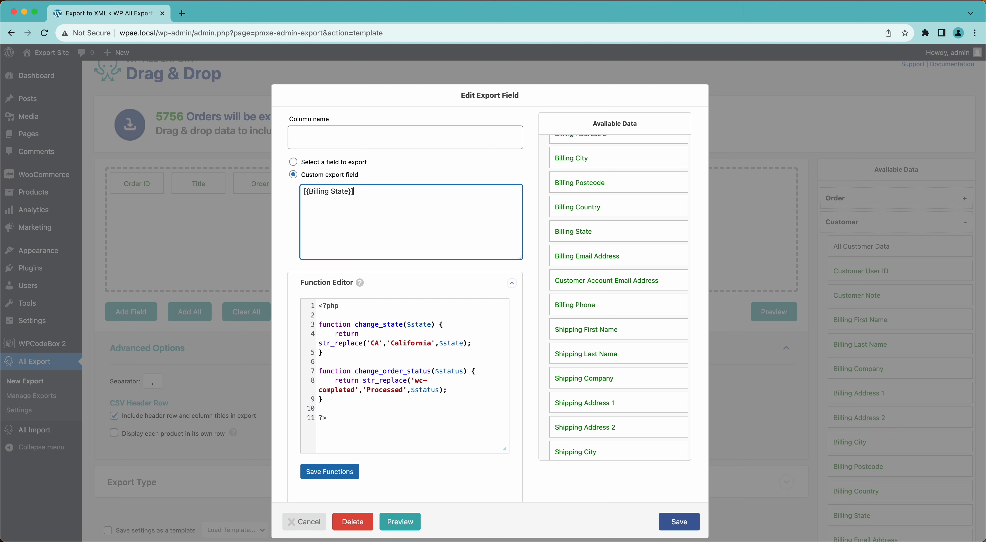
pyautogui.write('change_state(')
pyautogui.write(')')
# Name the custom field's column "State", save it, and preview the first orders
pyautogui.click(324, 139)
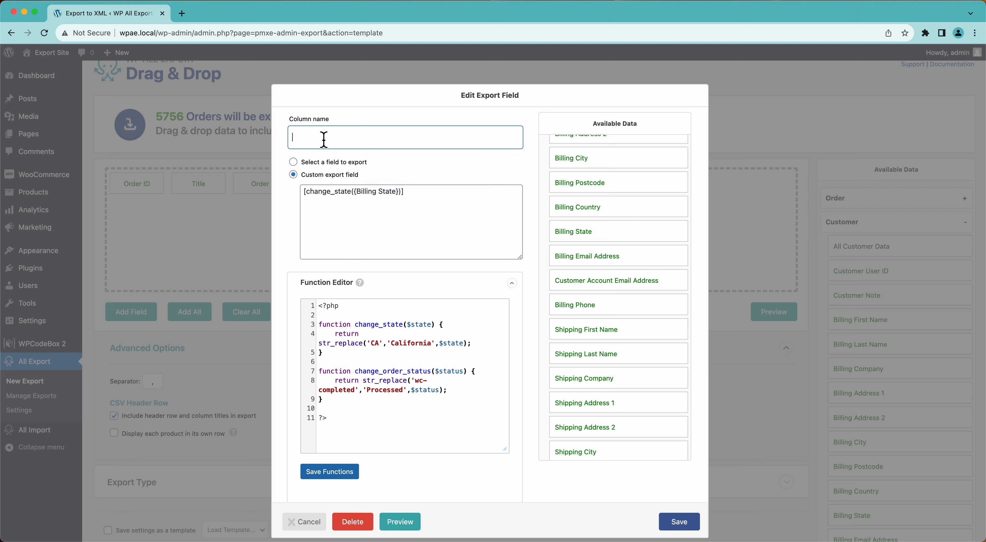
pyautogui.write('State')
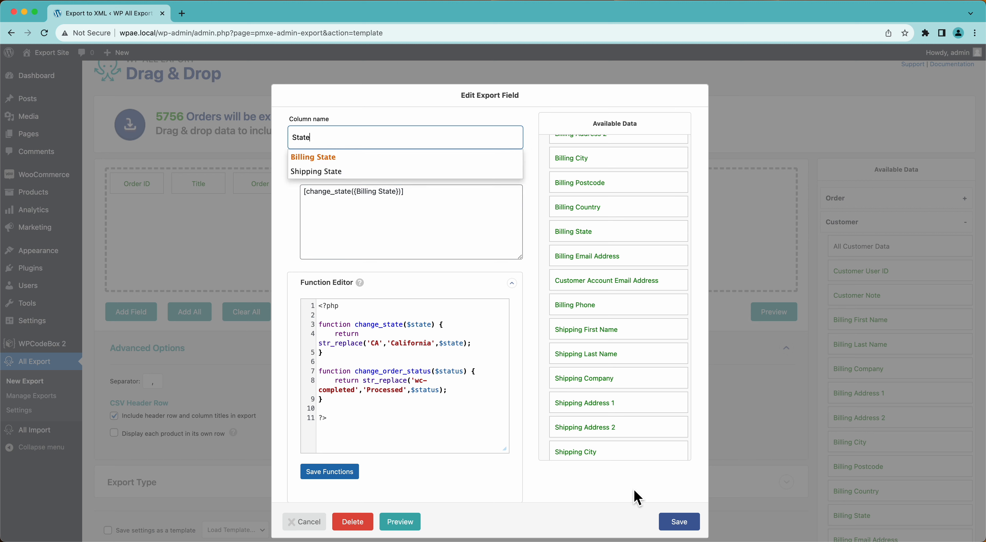
pyautogui.click(678, 522)
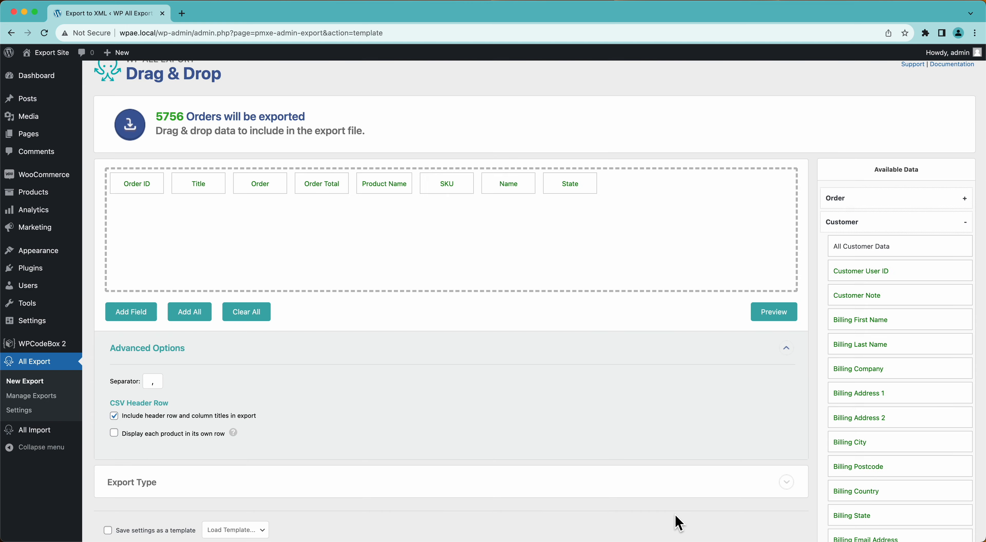
pyautogui.click(770, 320)
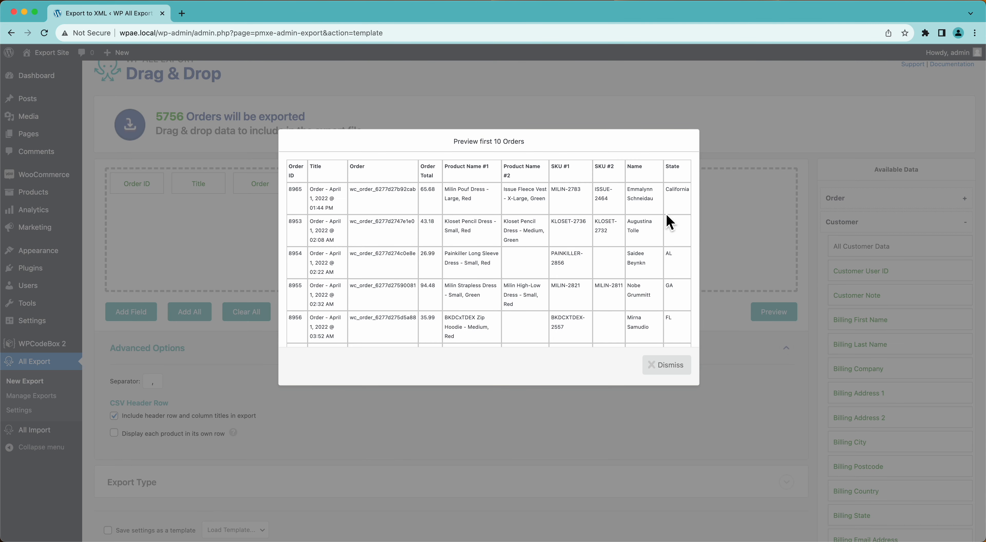
pyautogui.click(671, 371)
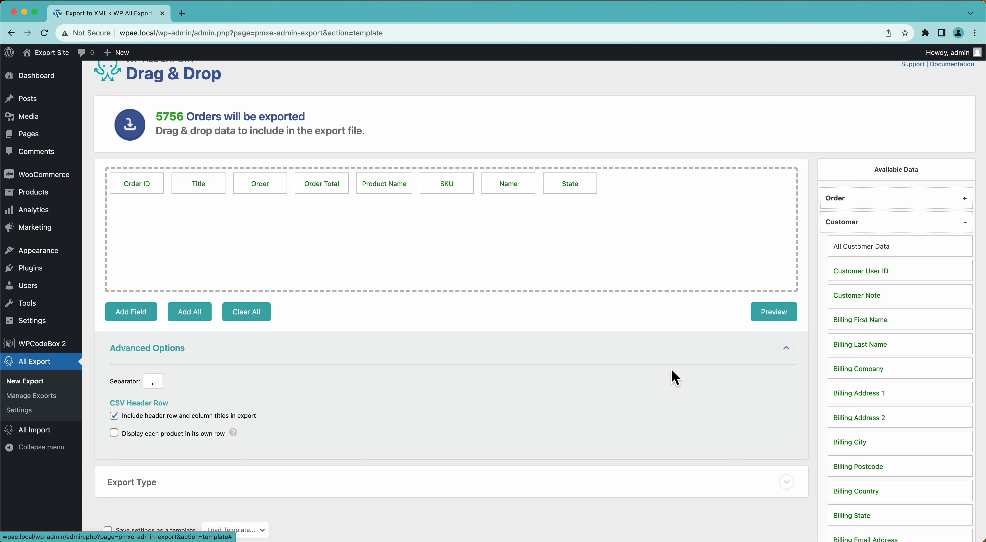
# Switch the State column back to the selected Billing State field with a PHP function, then delete the column from the export
pyautogui.click(585, 190)
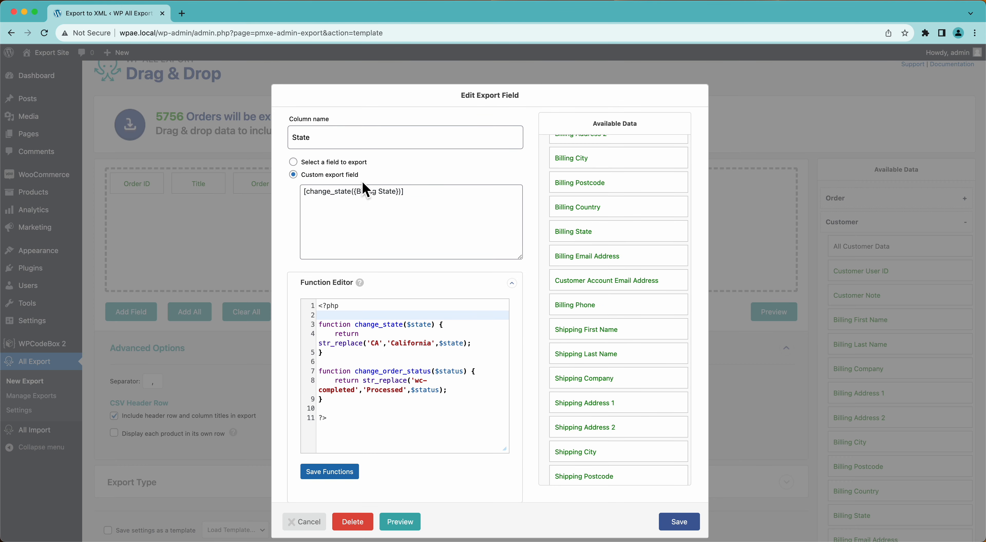
pyautogui.click(293, 162)
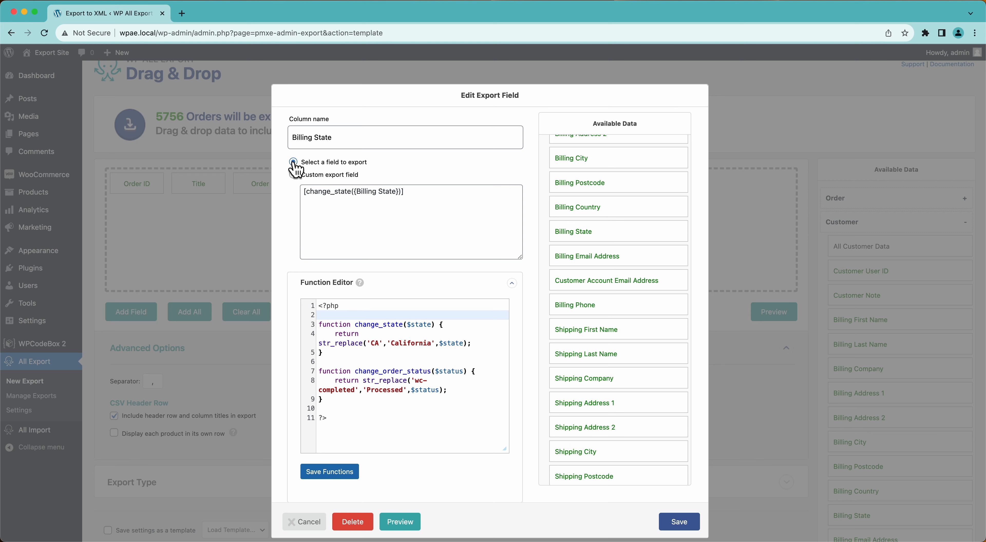
pyautogui.click(351, 221)
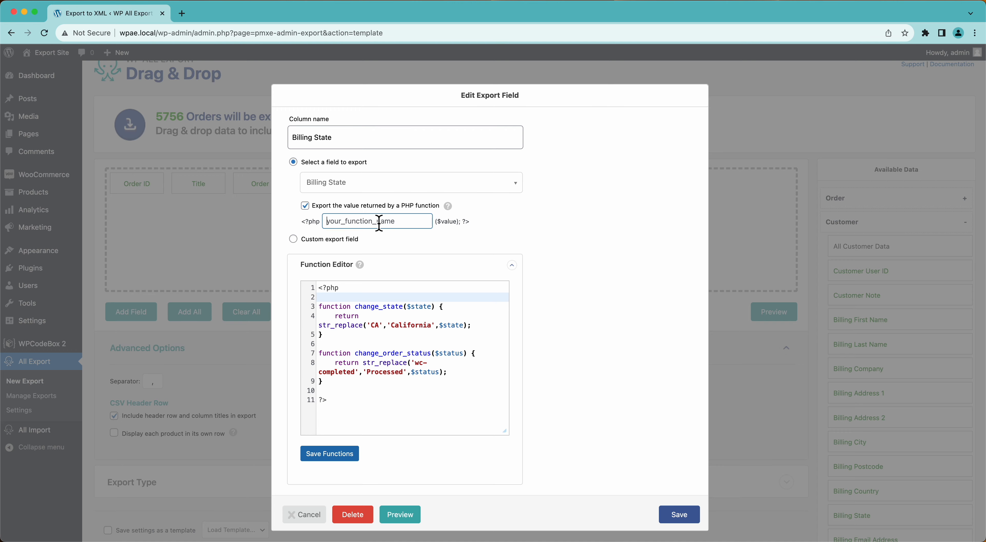
pyautogui.click(352, 515)
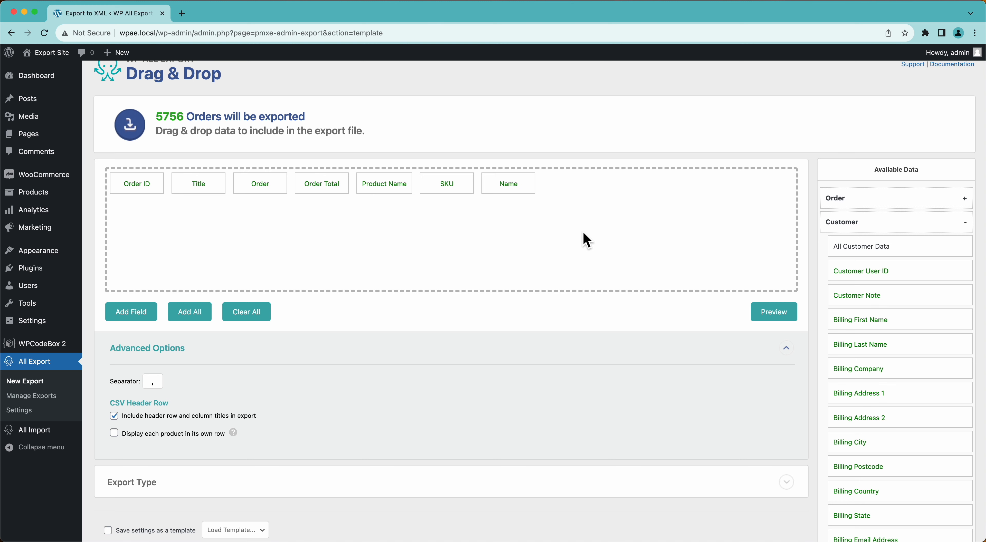
pyautogui.scroll(-5, 585, 240)
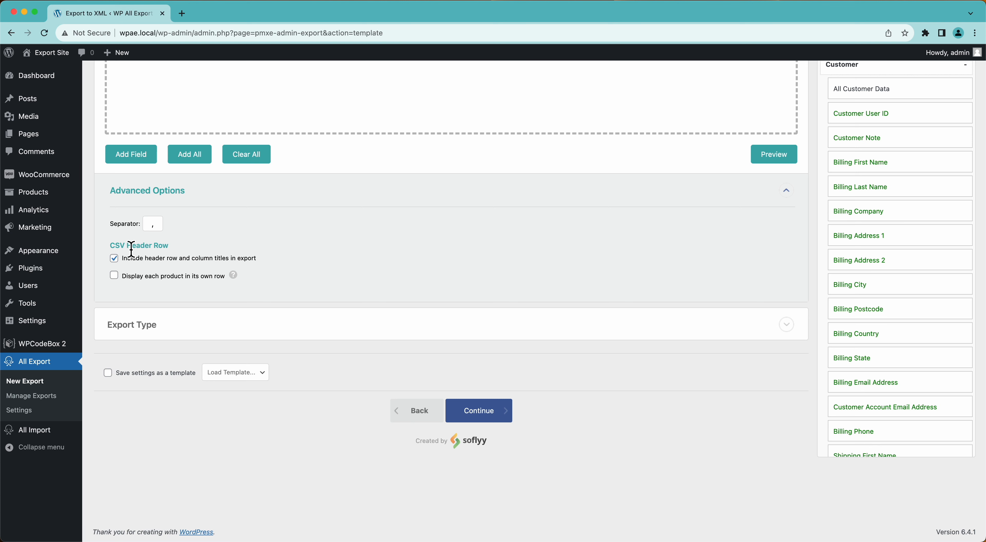
# Set each product to display in its own row without filling empty columns, and preview the first 10 orders
pyautogui.click(175, 277)
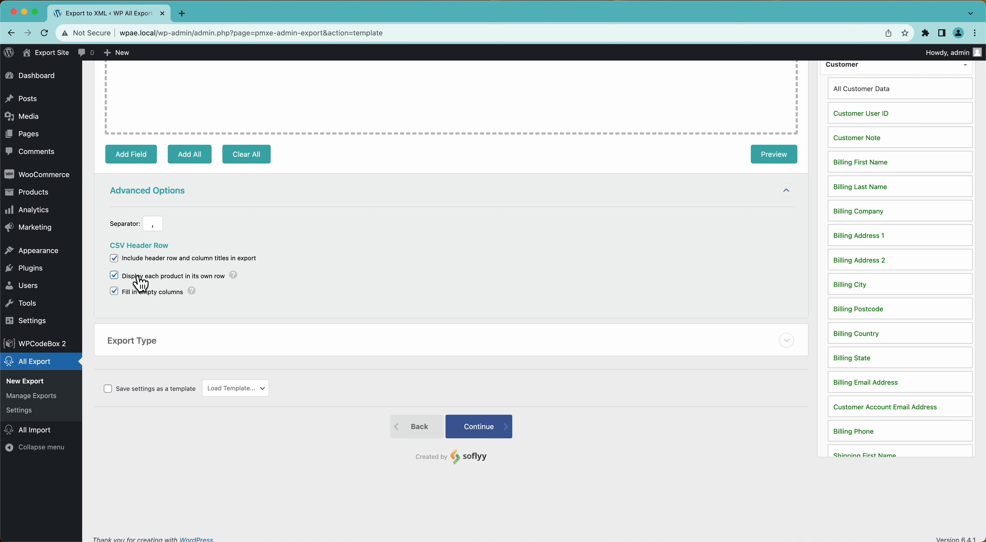
pyautogui.click(111, 291)
pyautogui.click(167, 300)
pyautogui.click(769, 153)
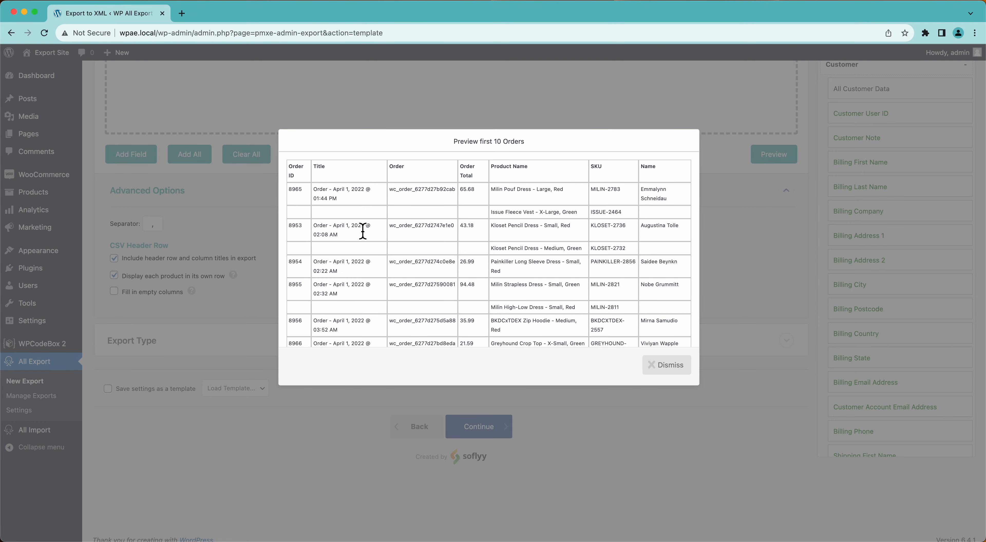
pyautogui.doubleClick(293, 189)
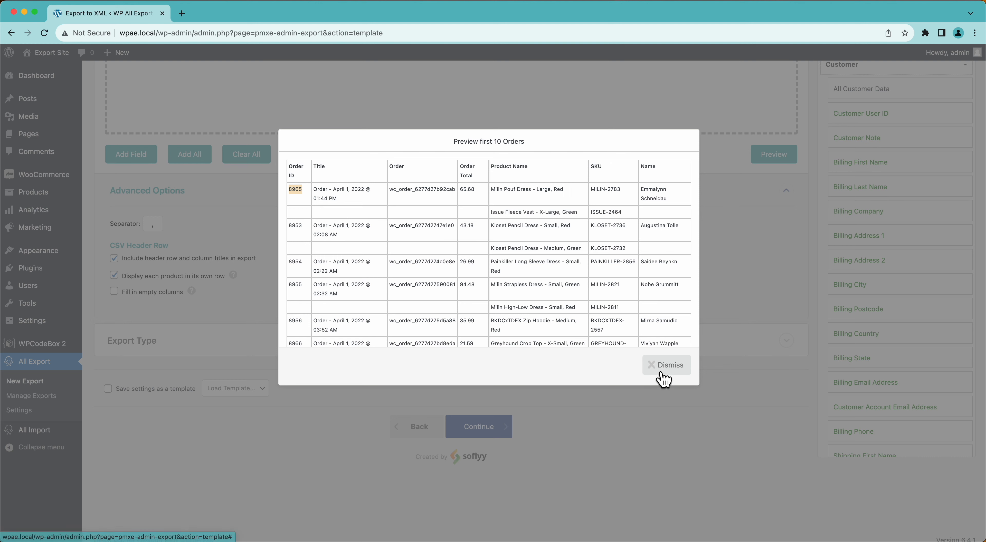
pyautogui.click(666, 366)
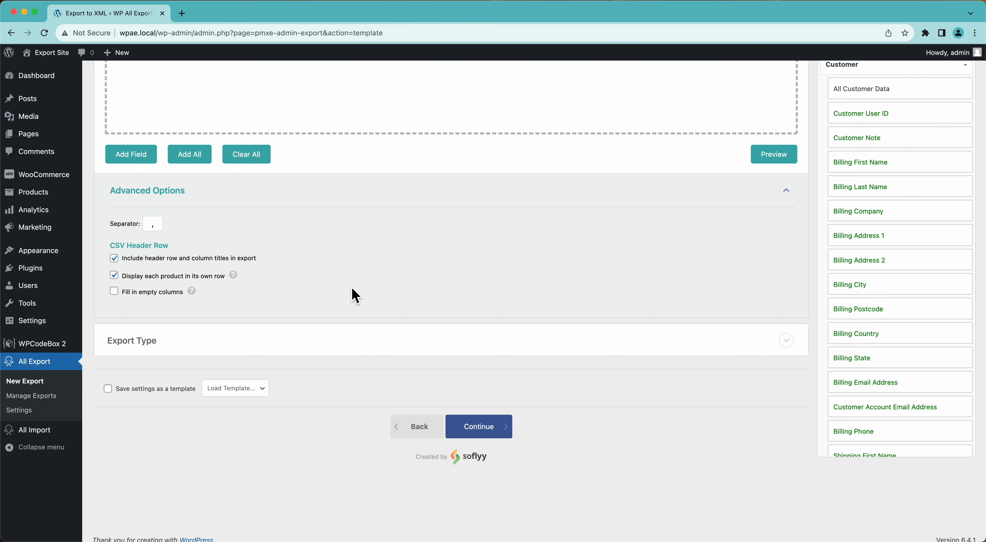
# Change the export type from a CSV spreadsheet to a Custom XML Feed
pyautogui.click(142, 351)
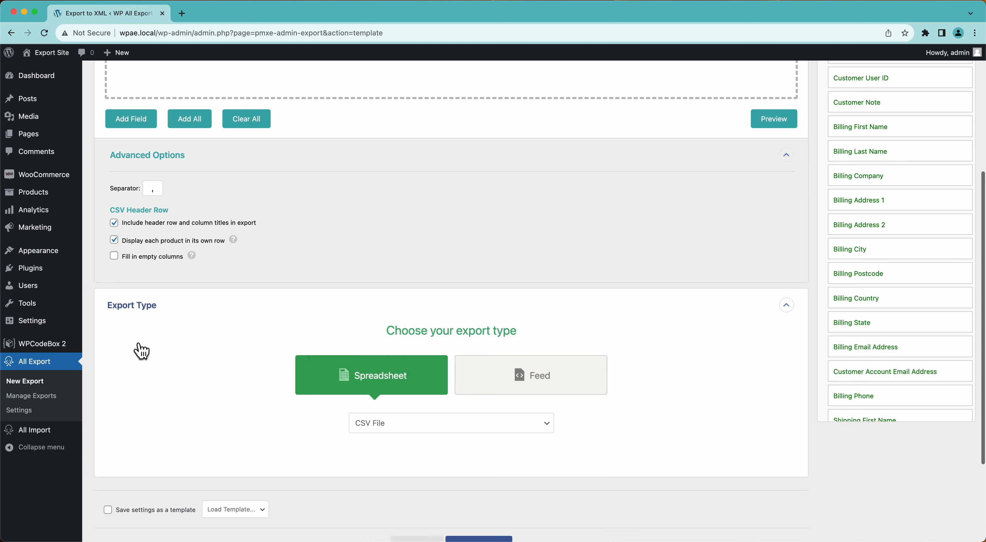
pyautogui.scroll(-3, 324, 348)
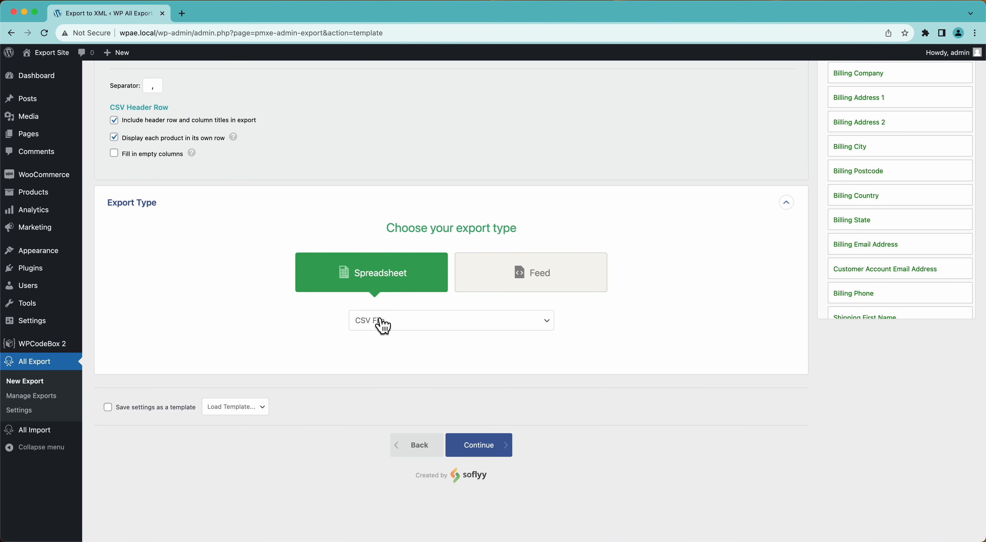
pyautogui.click(383, 326)
pyautogui.click(495, 303)
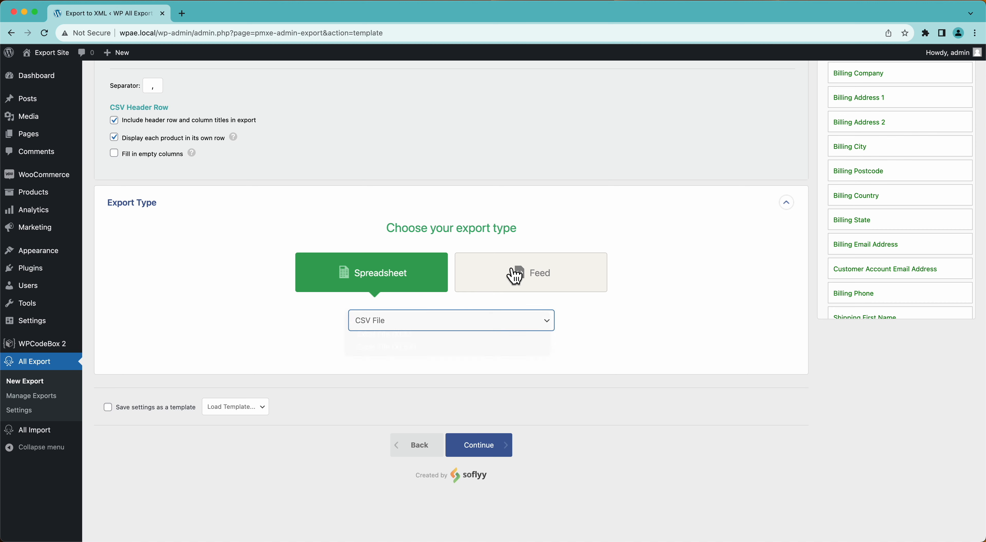
pyautogui.click(515, 275)
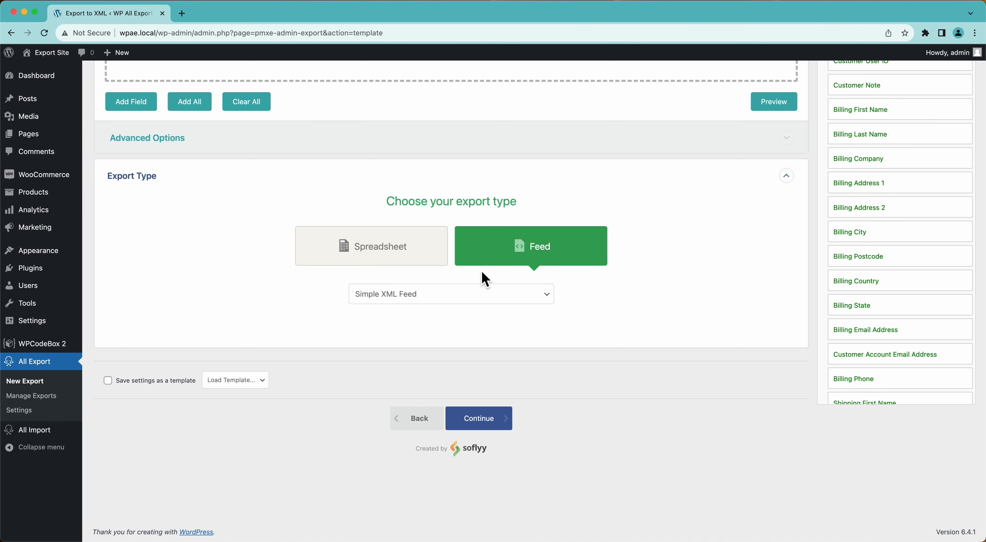
pyautogui.click(466, 294)
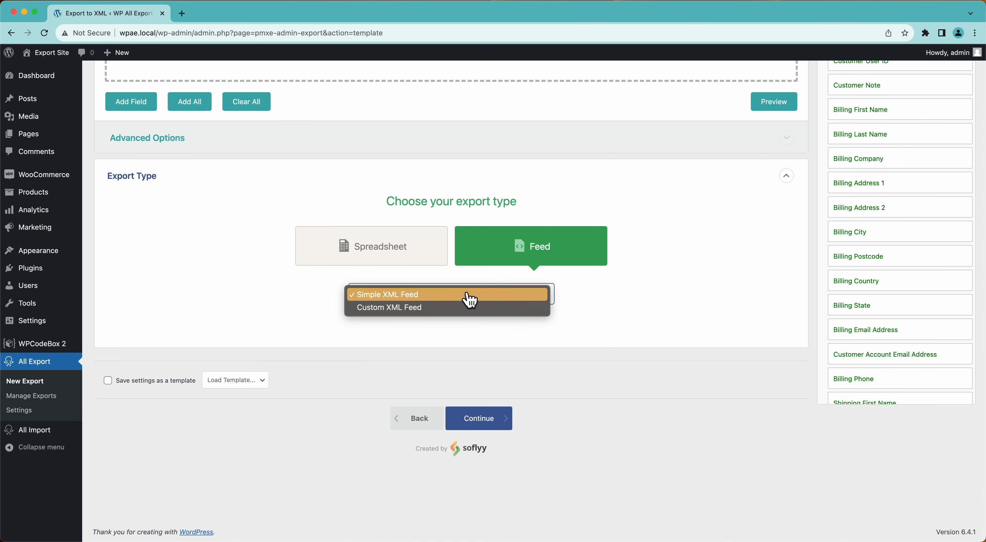
pyautogui.click(440, 310)
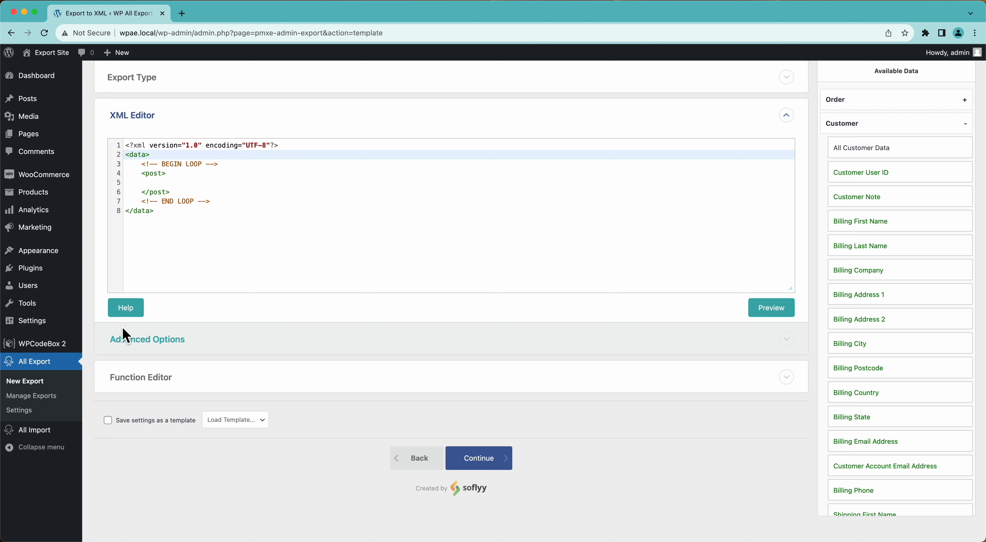
# Examine the custom XML feed help on the Custom XML Editor and PHP Functions
pyautogui.click(128, 311)
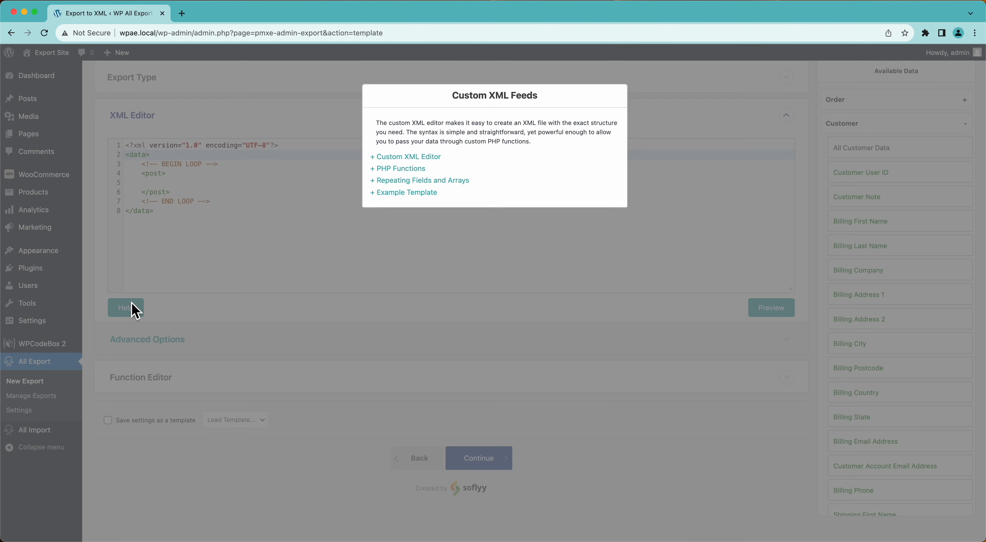
pyautogui.click(434, 158)
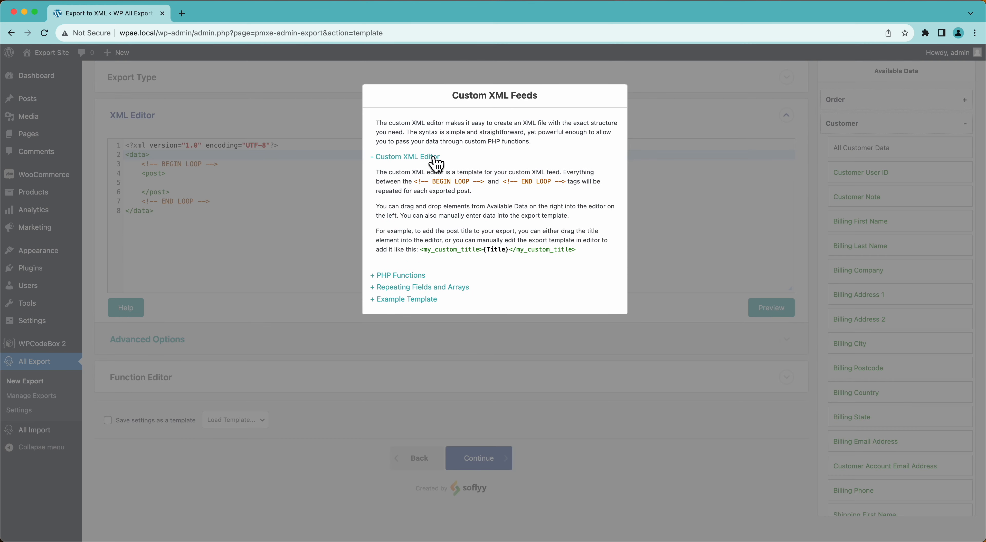
pyautogui.click(409, 276)
pyautogui.click(350, 259)
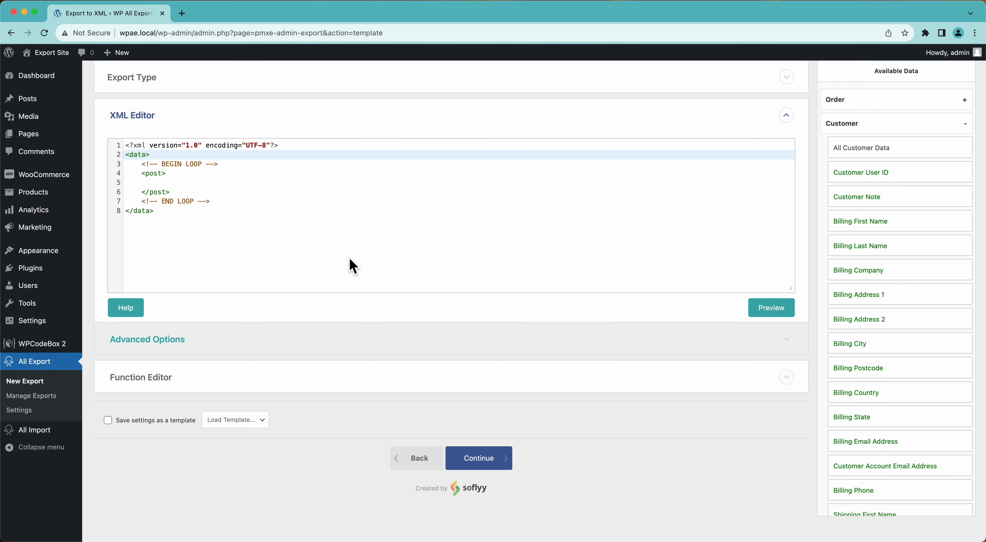
# Set the export type back to a CSV spreadsheet and continue to the export settings
pyautogui.scroll(3, 353, 266)
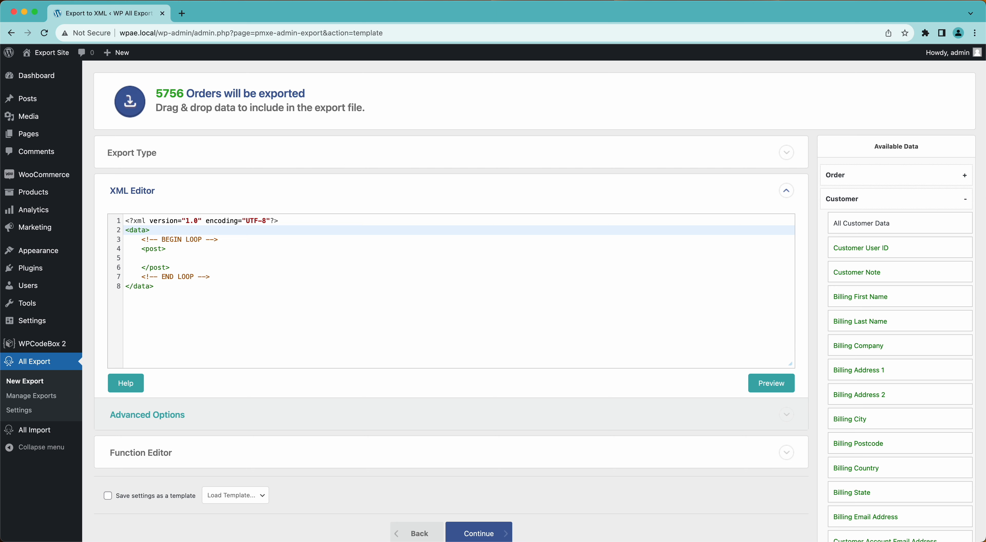
pyautogui.click(337, 159)
pyautogui.click(409, 221)
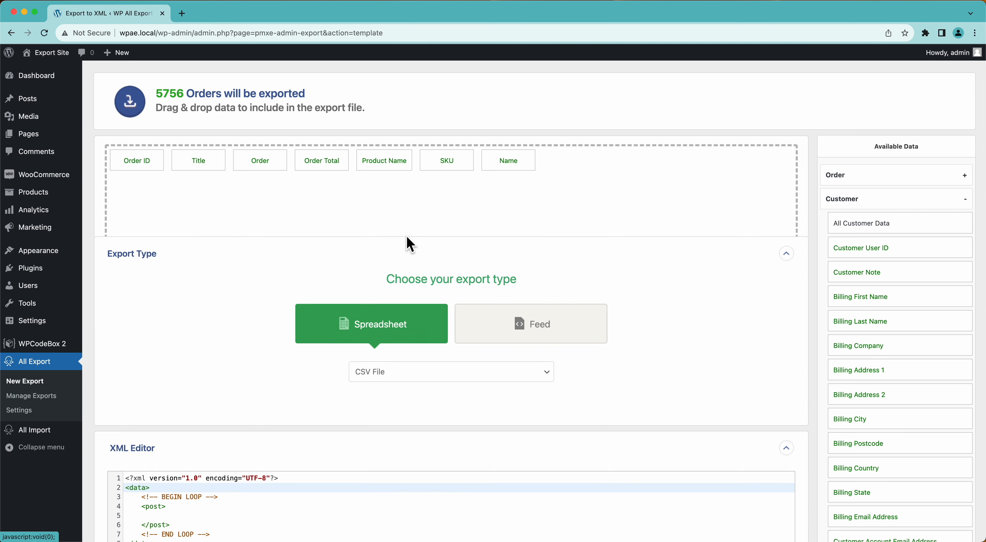
pyautogui.scroll(-9, 352, 411)
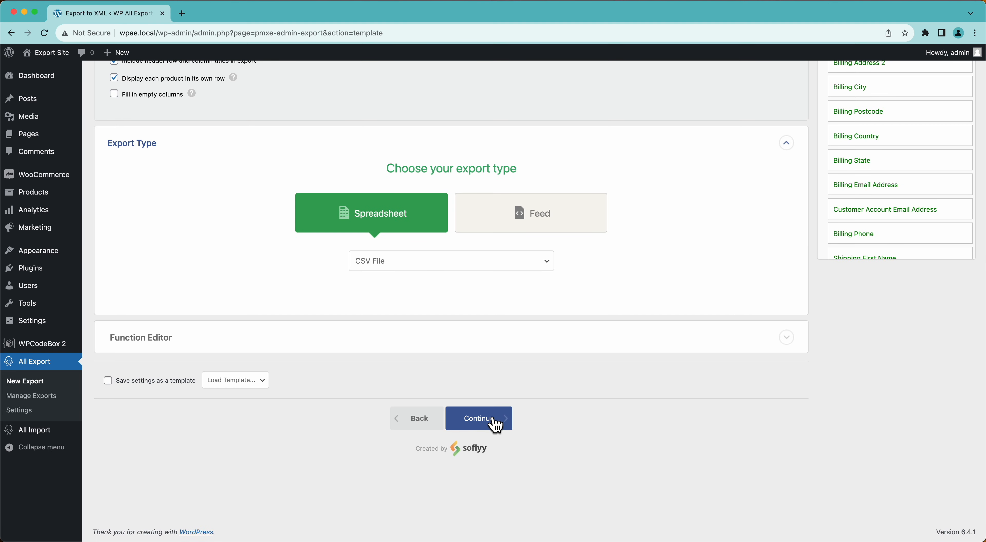
pyautogui.click(495, 425)
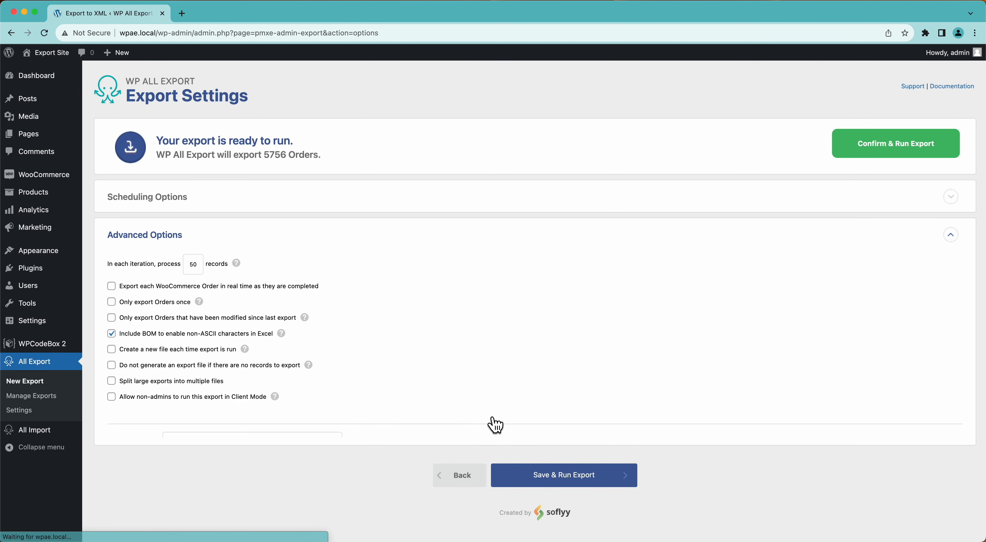
# Try the Automatic Scheduling and Manual Scheduling options, and return the export to Do Not Schedule
pyautogui.click(259, 211)
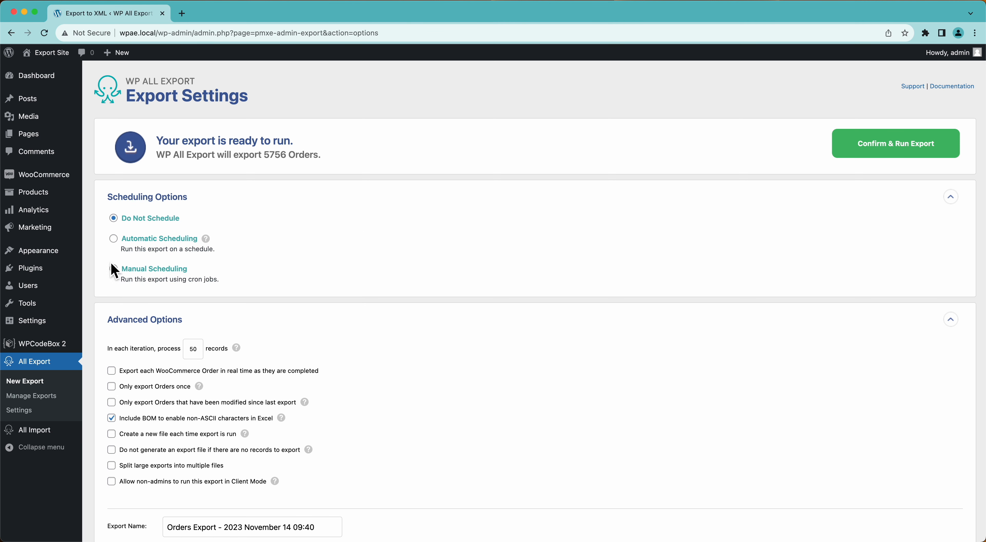
pyautogui.click(113, 240)
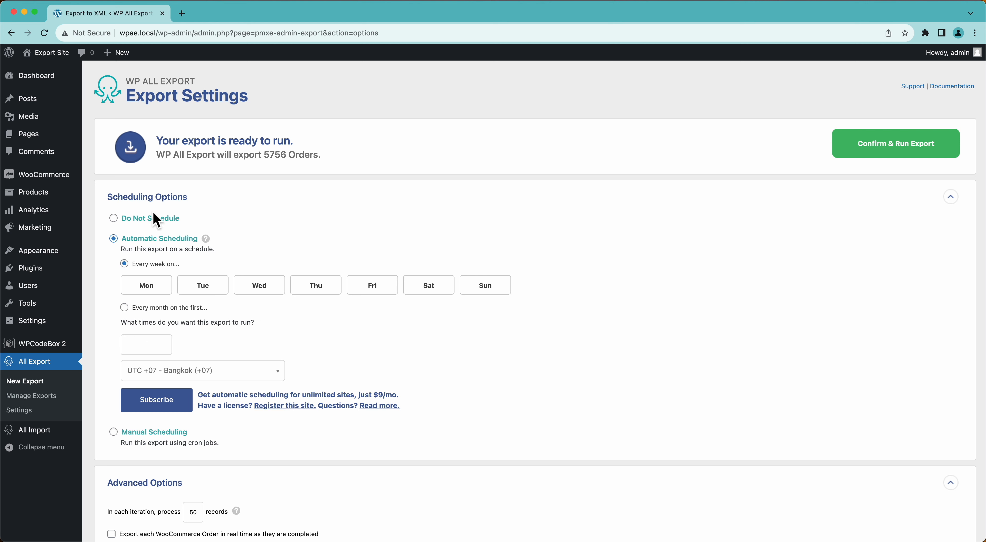
pyautogui.click(129, 433)
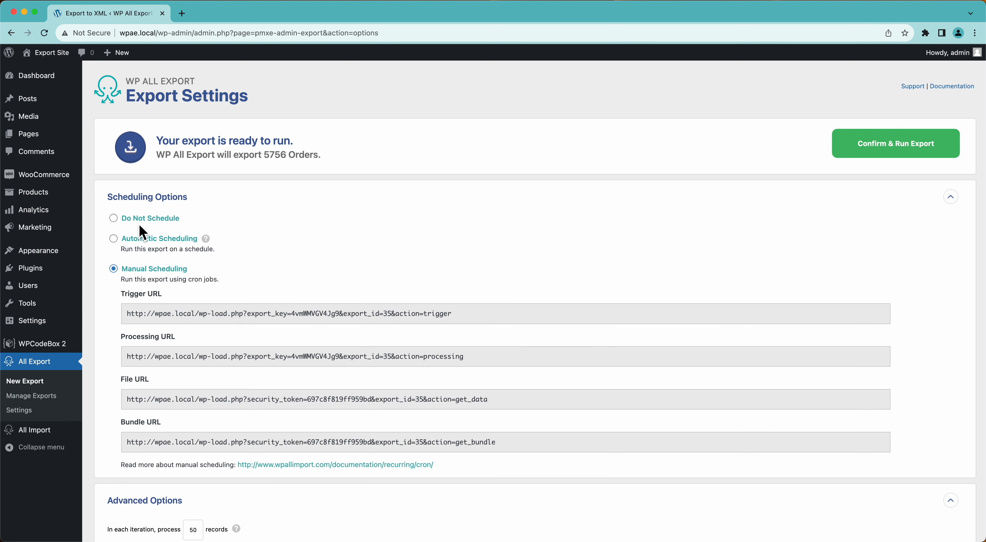
pyautogui.click(140, 221)
pyautogui.click(163, 199)
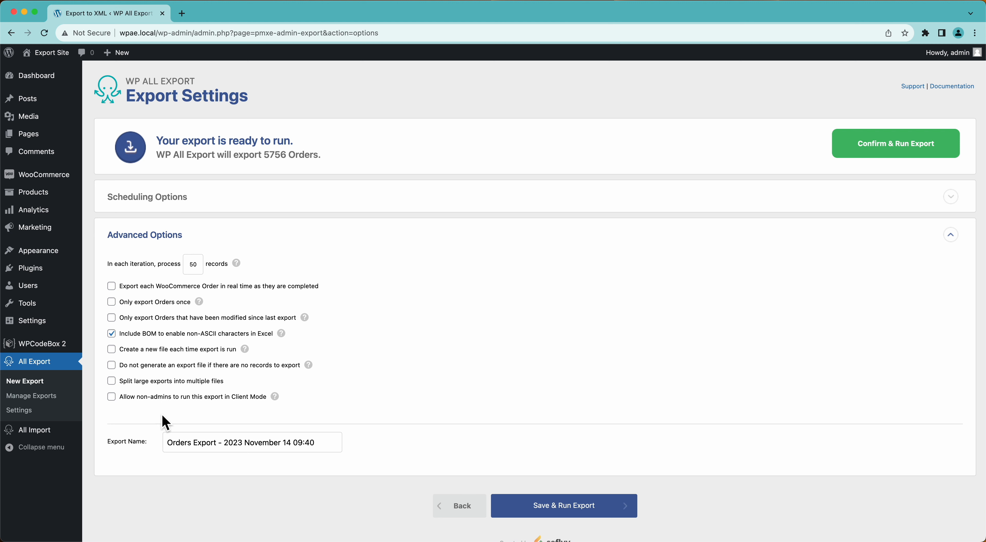
# Allow non-admins to run this export in Client Mode, and confirm and run the export
pyautogui.click(112, 398)
pyautogui.moveTo(276, 398)
pyautogui.click(876, 143)
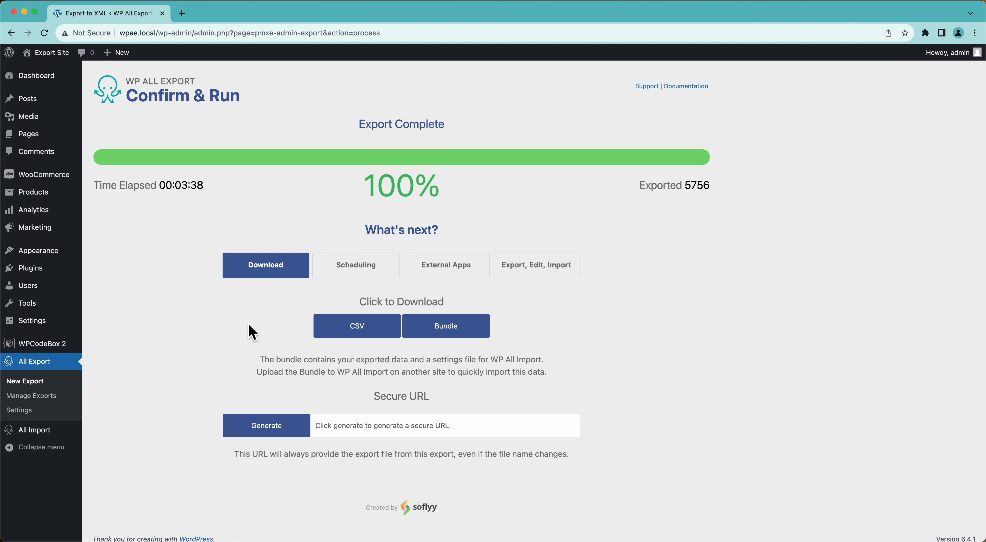
# Open the site's user list in a new browser tab and filter it to the Editor role
pyautogui.moveTo(38, 291)
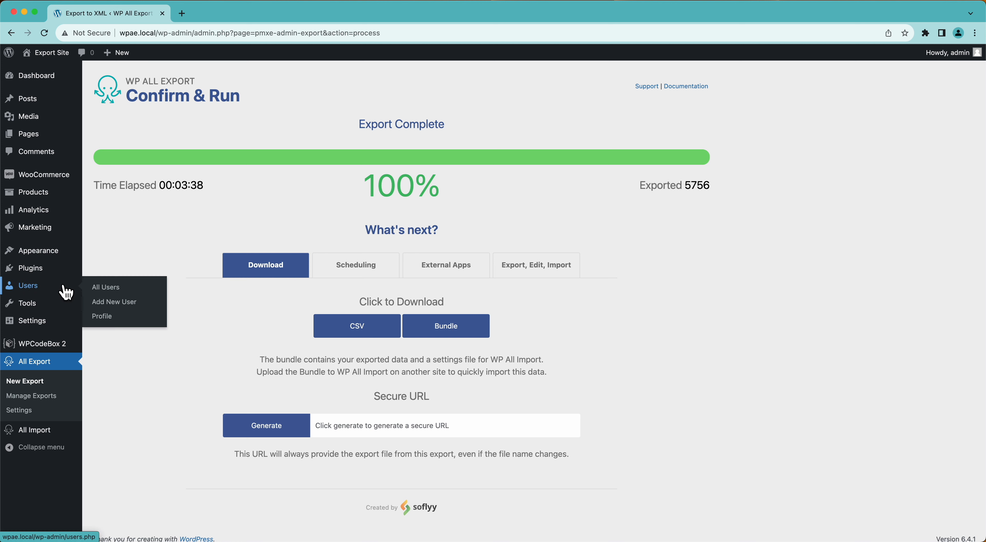
pyautogui.keyDown('super'); pyautogui.click(102, 295); pyautogui.keyUp('super')
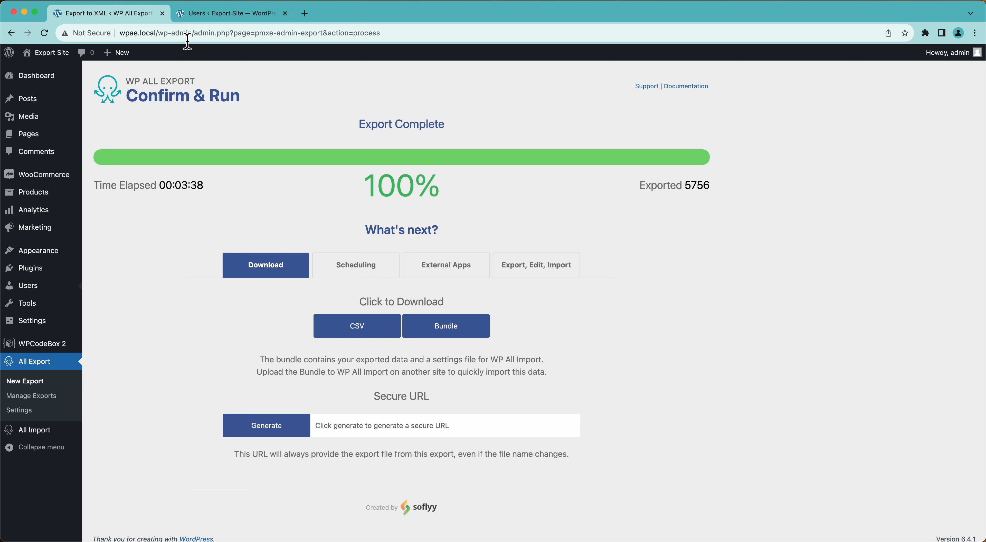
pyautogui.click(201, 15)
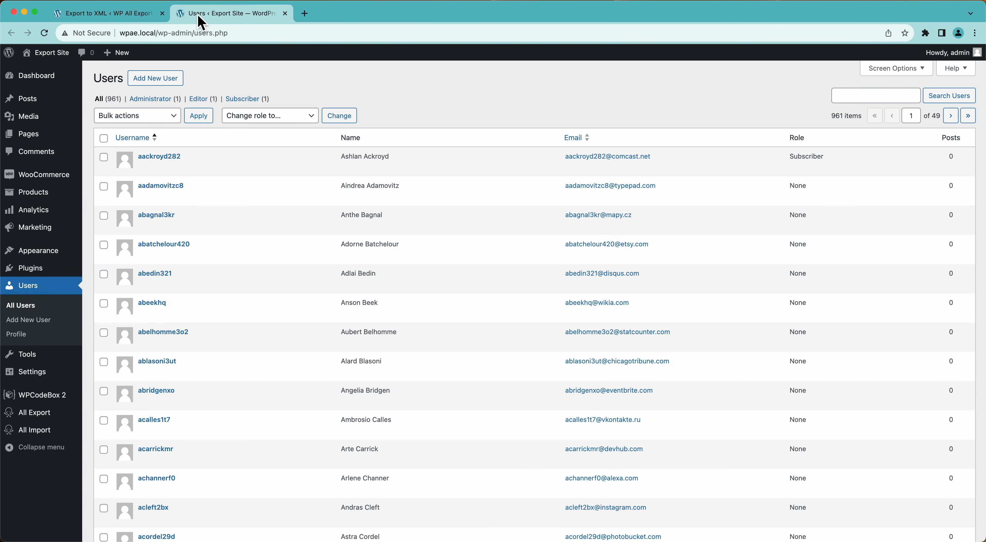
pyautogui.click(198, 100)
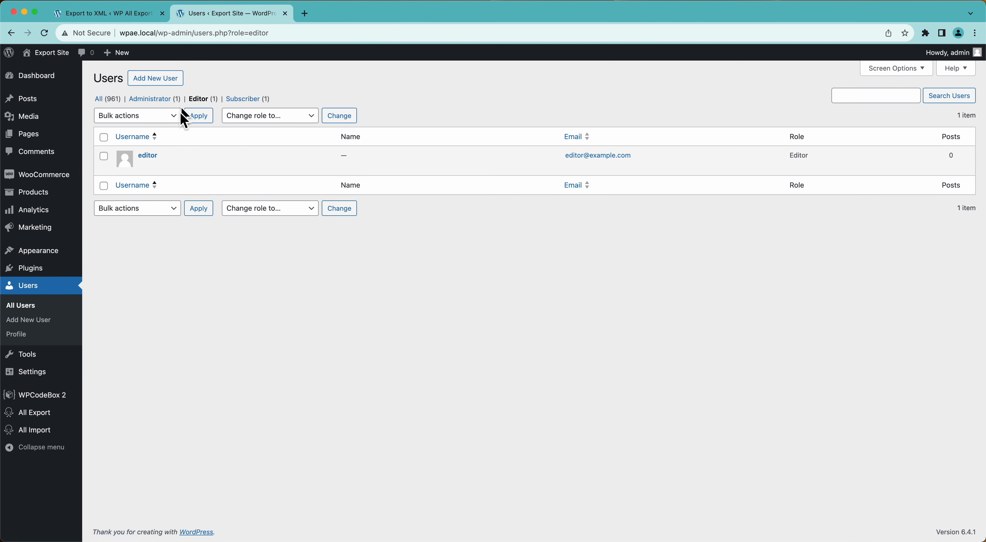
pyautogui.moveTo(155, 159)
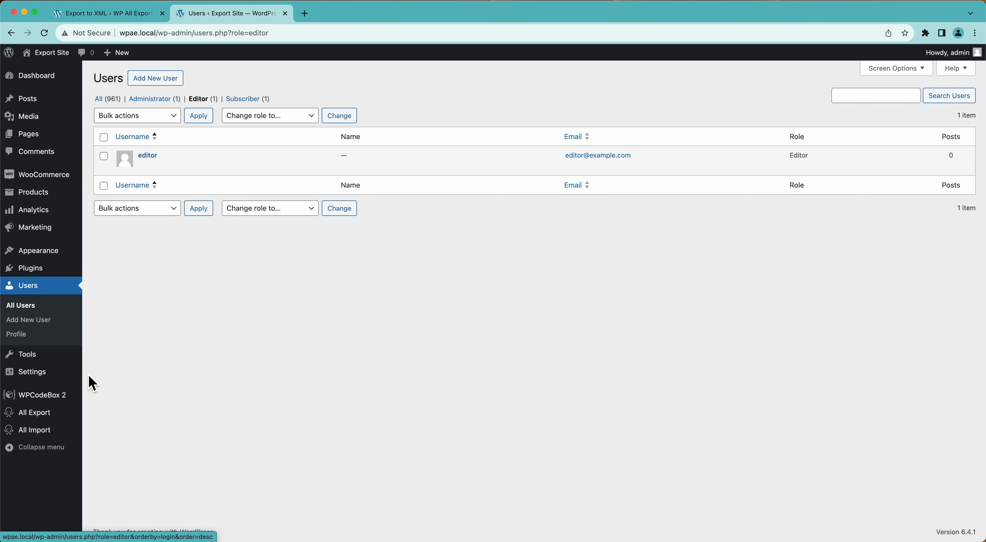
# Open the All Export settings in a new browser tab, give the Editor role Client Mode access, and save
pyautogui.moveTo(39, 418)
pyautogui.keyDown('super'); pyautogui.click(125, 446); pyautogui.keyUp('super')
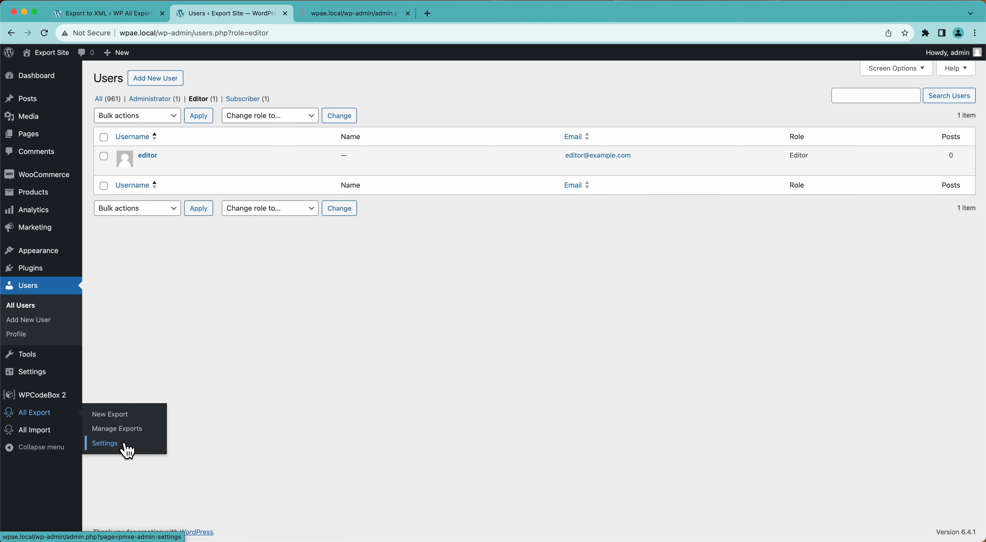
pyautogui.click(331, 14)
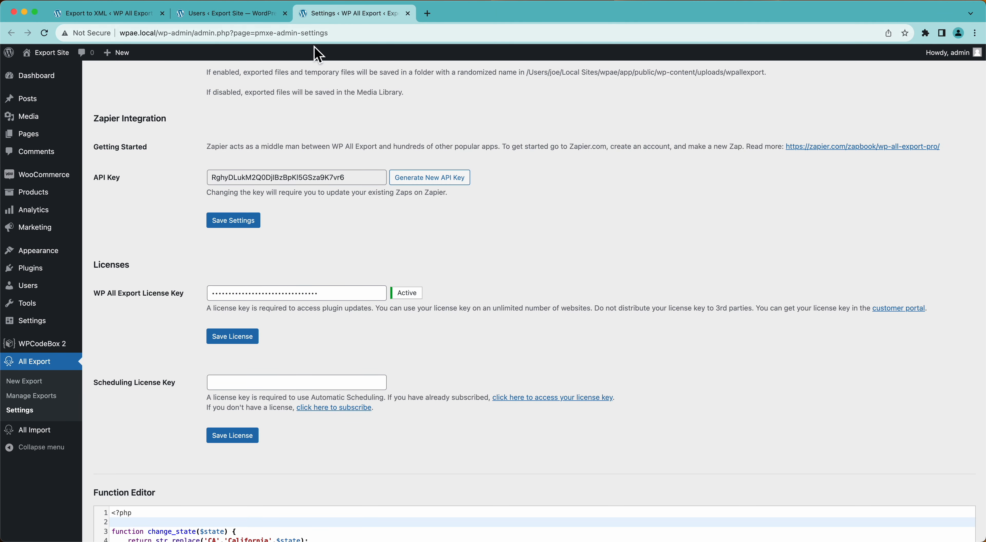
pyautogui.scroll(-8, 203, 349)
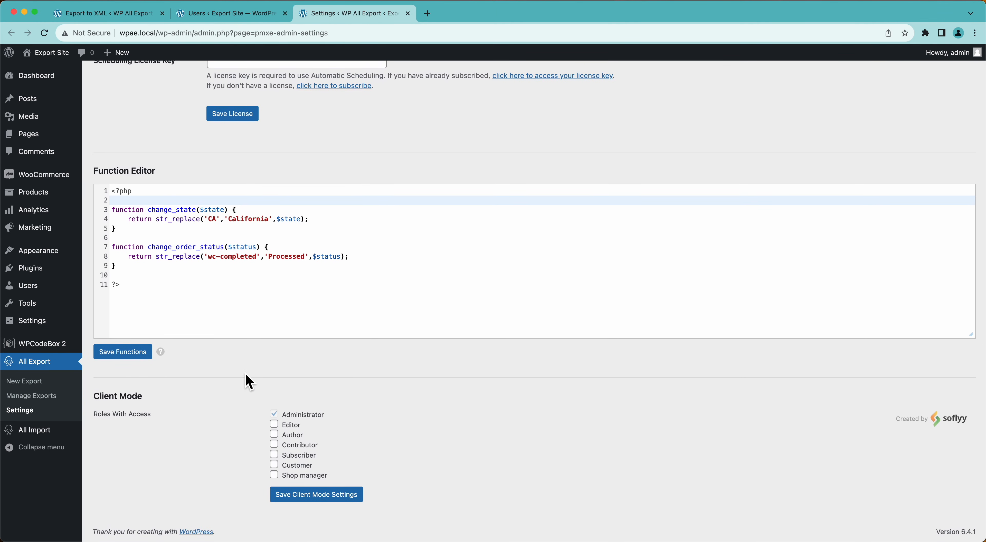
pyautogui.click(274, 424)
pyautogui.click(290, 500)
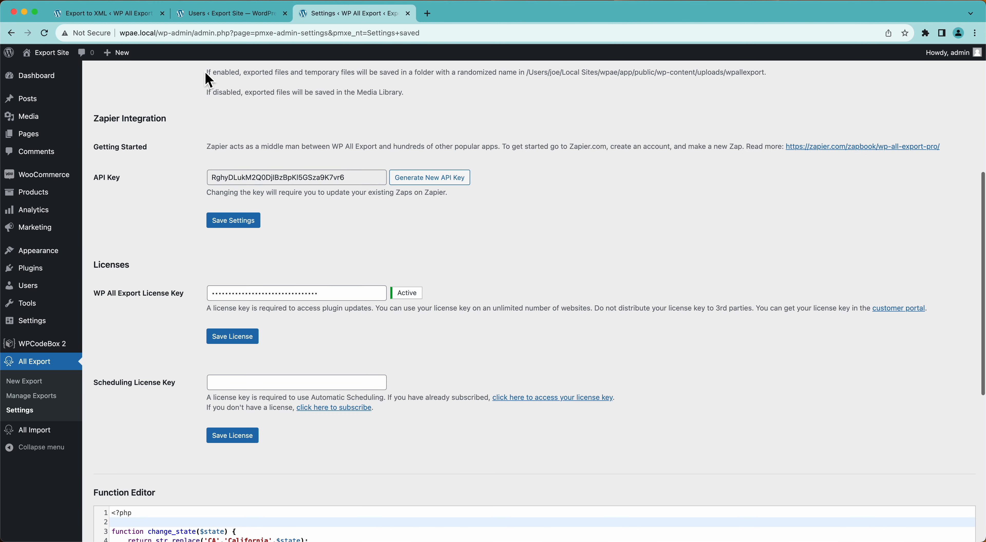
# Switch from the admin account to the editor user and open the exports available to that account
pyautogui.click(212, 12)
pyautogui.moveTo(160, 167)
pyautogui.click(287, 167)
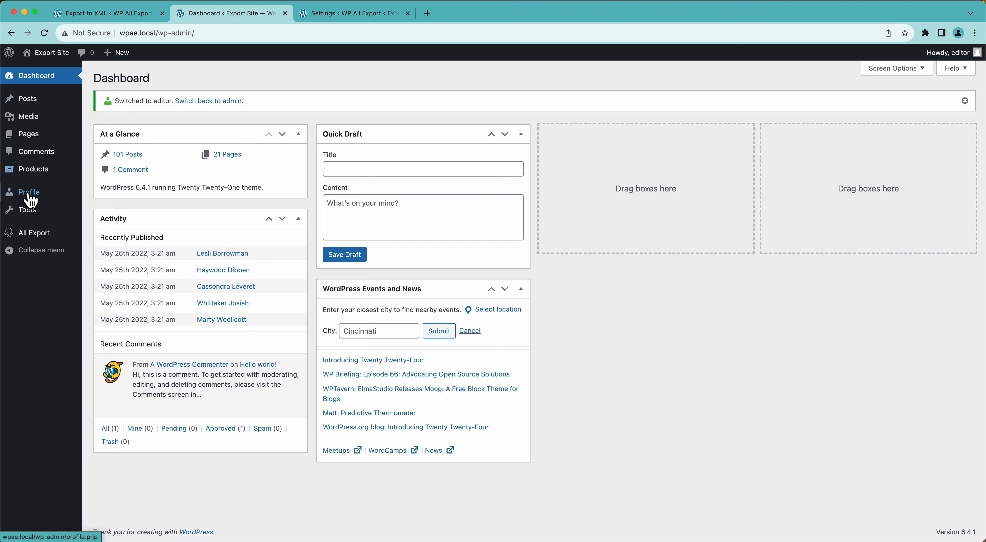
pyautogui.click(28, 232)
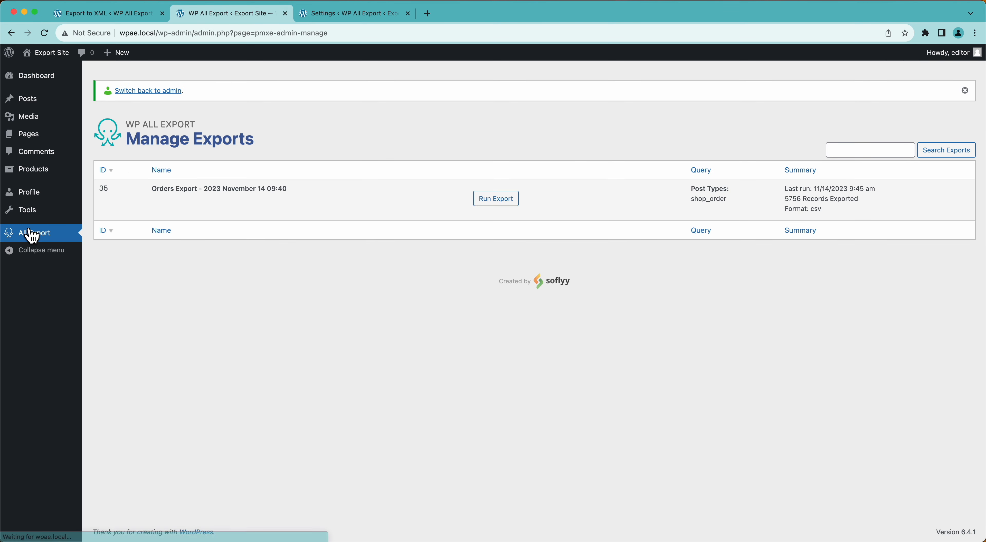
# Download the orders export's CSV as the editor and open it in the spreadsheet app to examine its columns
pyautogui.moveTo(143, 205)
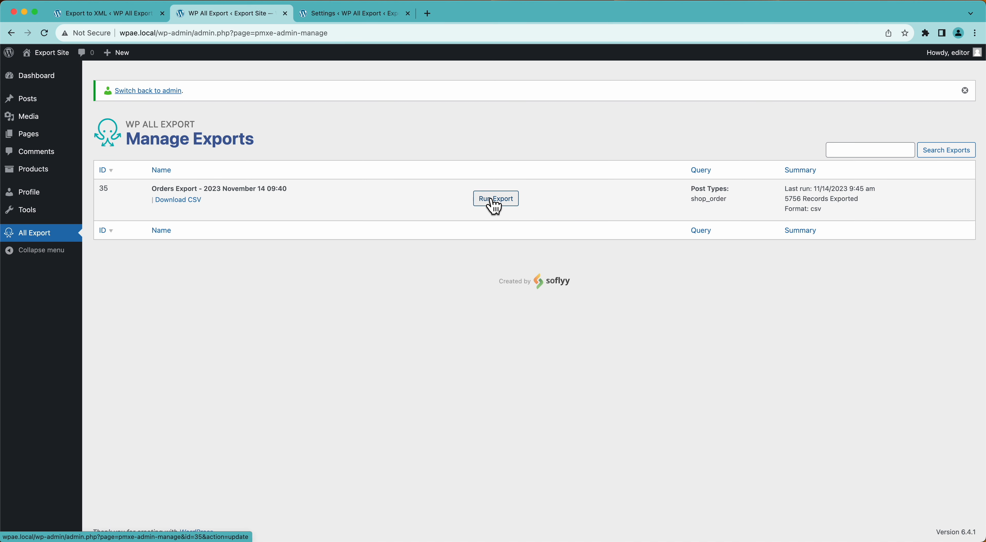
pyautogui.click(195, 204)
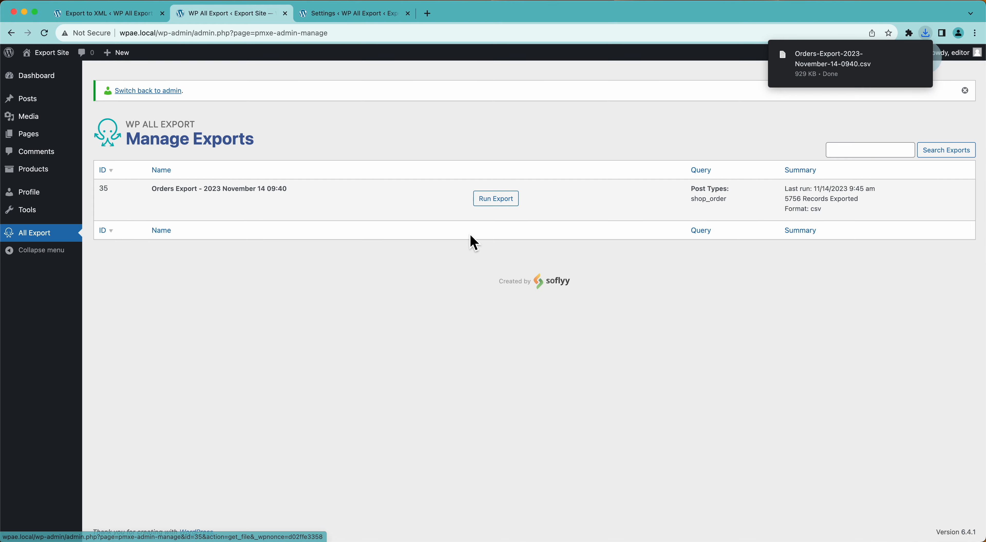
pyautogui.click(854, 62)
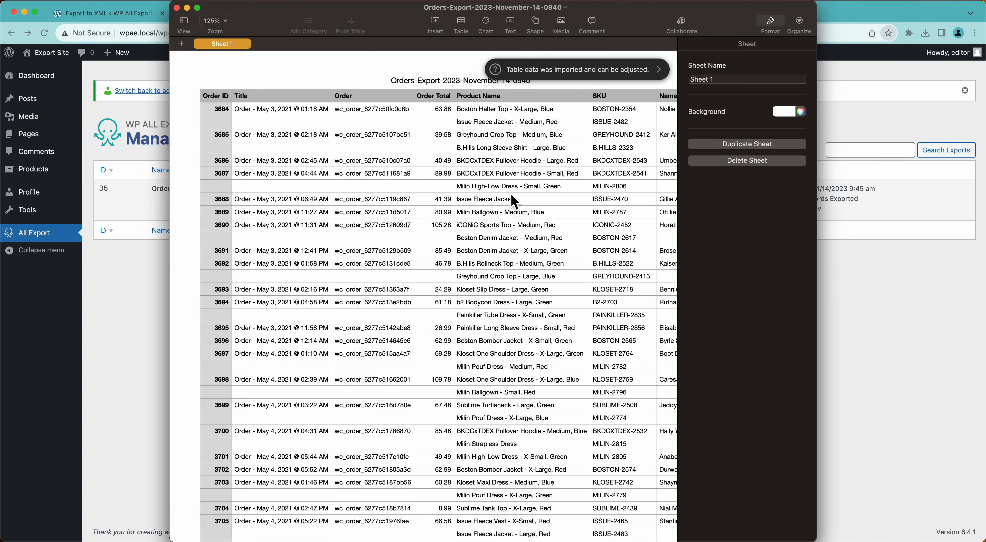
pyautogui.hscroll(10, 448, 239)
pyautogui.hscroll(-10, 449, 241)
pyautogui.click(144, 322)
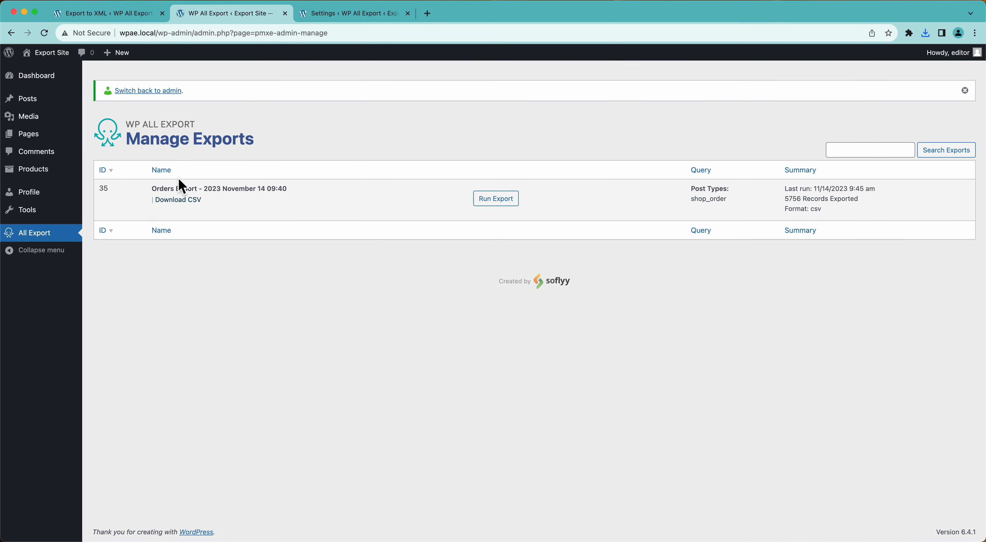